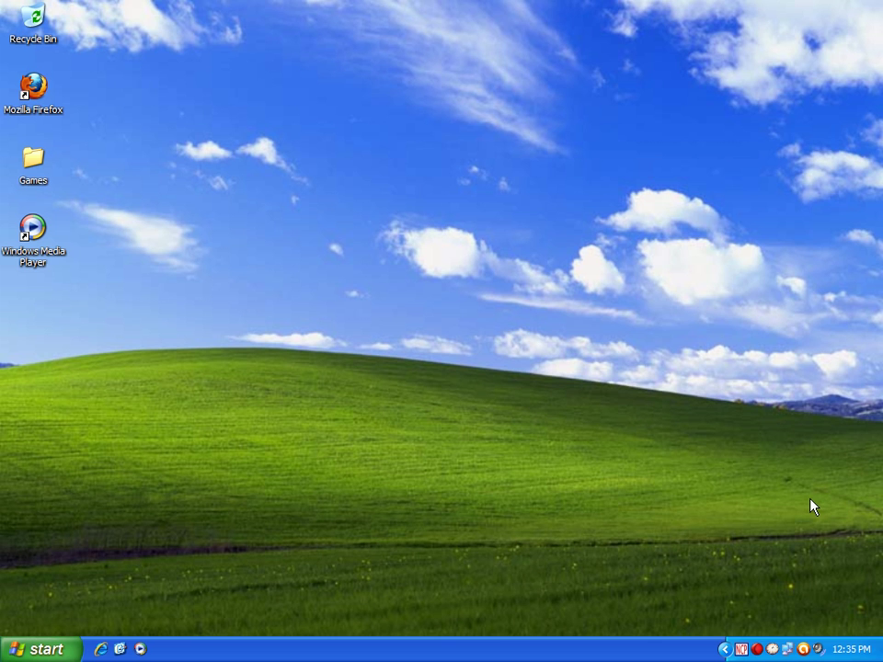
Step: Launch Firefox and search Google for 'adblock plus' using the suggestion
{"action": "double_click", "coordinate": [44, 90]}
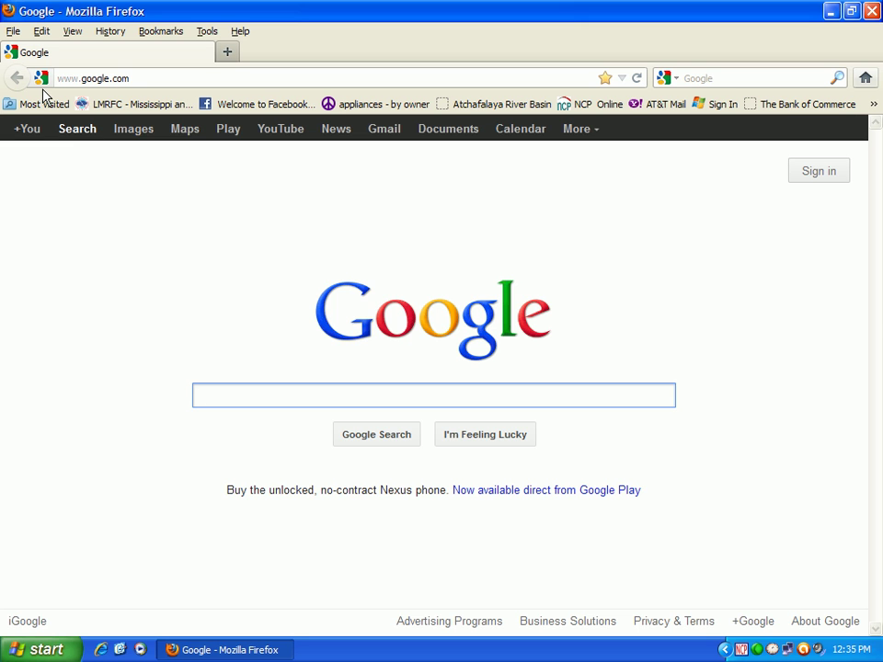
{"action": "type", "text": "adblock"}
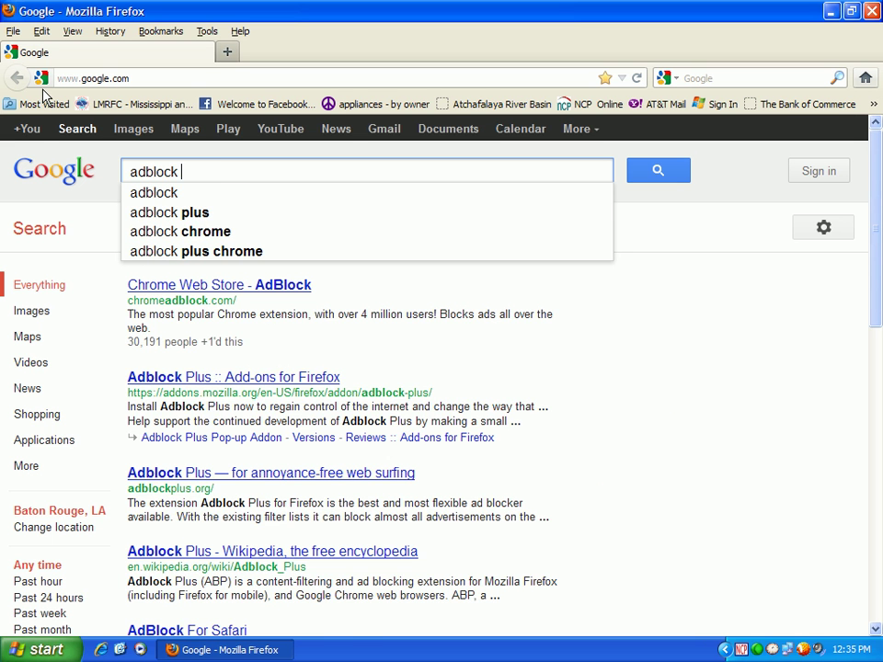
{"action": "left_click", "coordinate": [150, 193]}
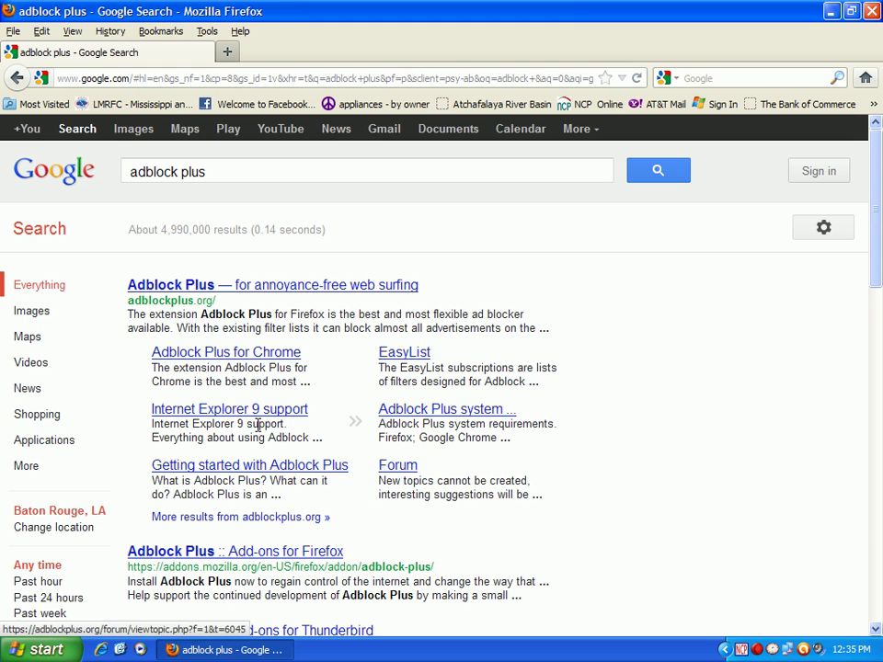
Step: Install Adblock Plus from its Firefox add-ons page and restart Firefox
{"action": "left_click", "coordinate": [263, 553]}
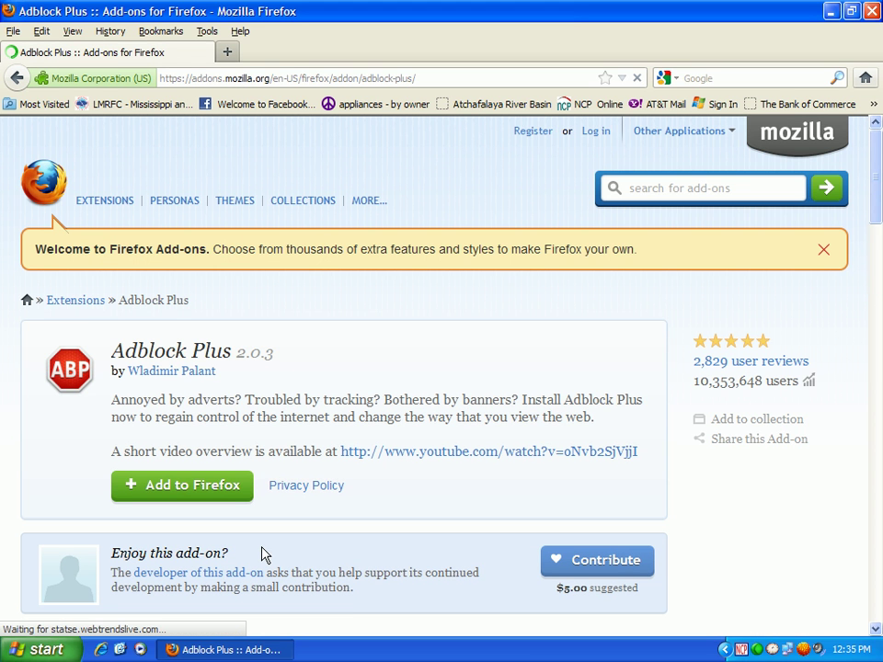
{"action": "left_click", "coordinate": [212, 494]}
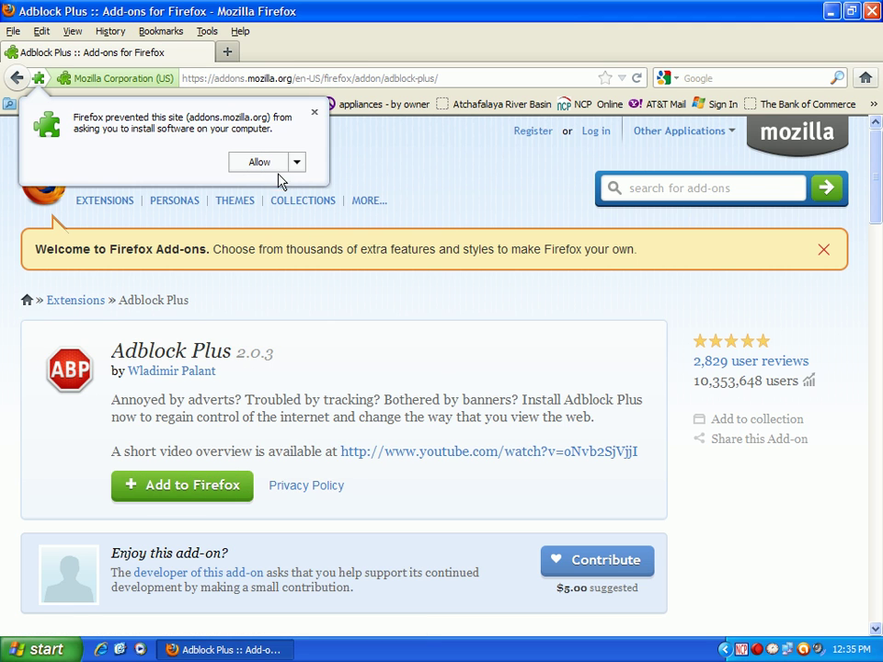
{"action": "left_click", "coordinate": [263, 166]}
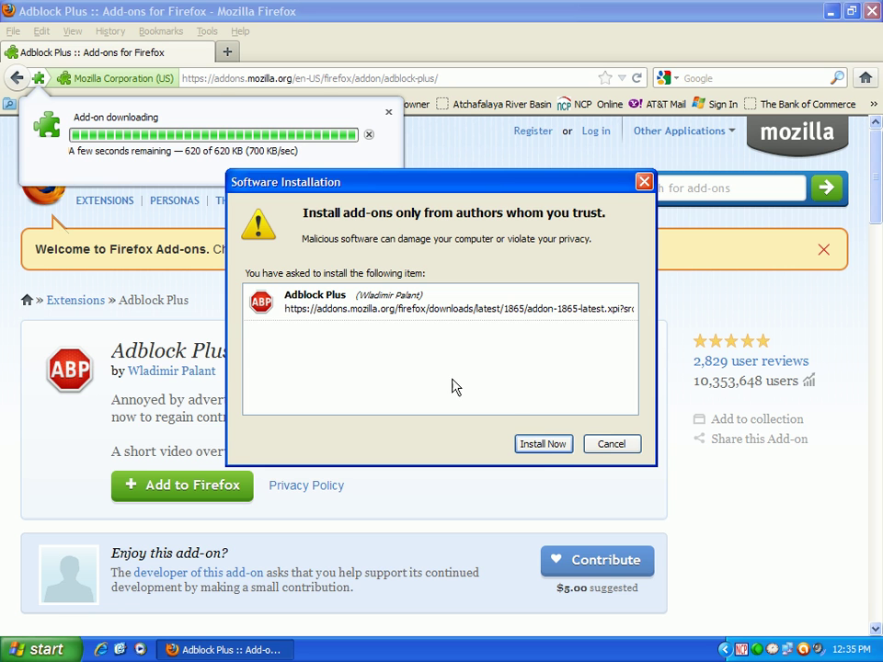
{"action": "left_click", "coordinate": [537, 448]}
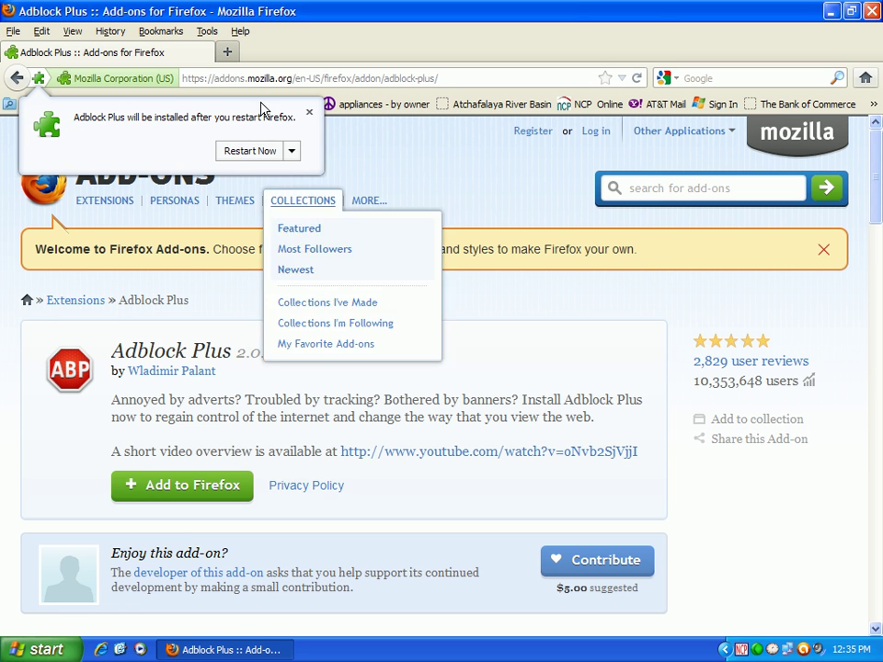
{"action": "left_click", "coordinate": [255, 149]}
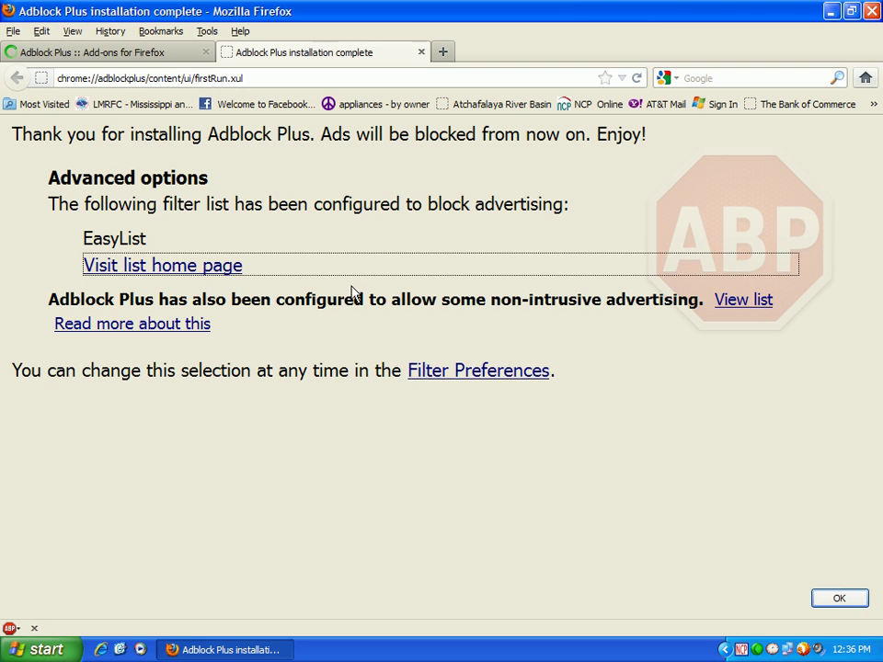
Step: Uncheck 'Allow some non-intrusive advertising' in Filter Preferences, then reopen Filter Preferences from the ABP menu
{"action": "left_click", "coordinate": [527, 372]}
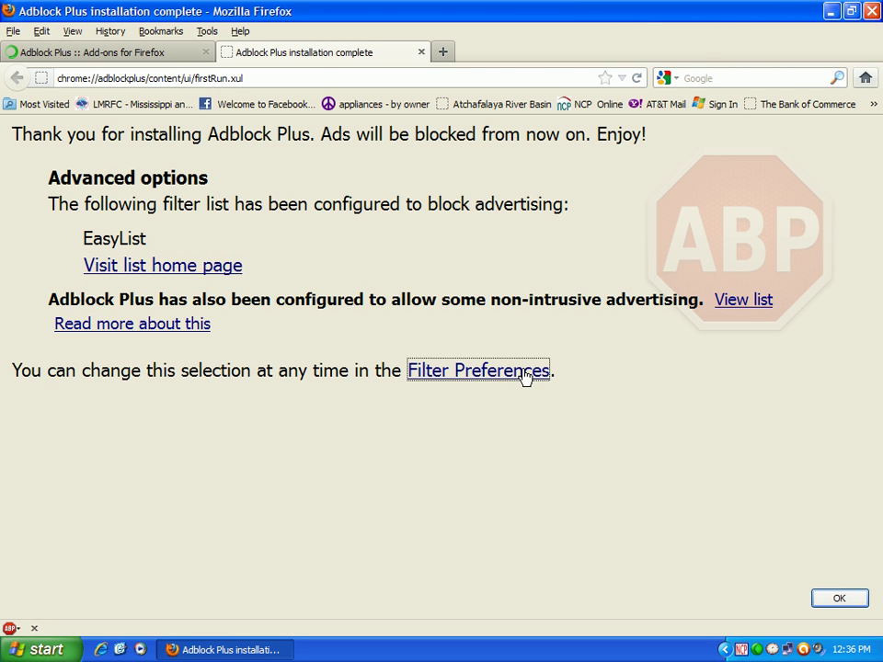
{"action": "left_click", "coordinate": [524, 372]}
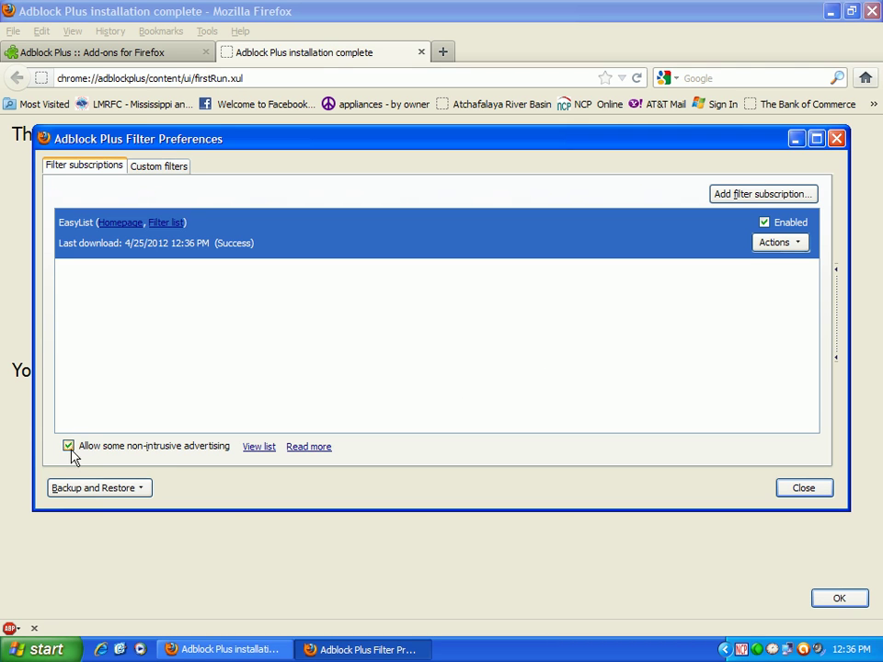
{"action": "left_click", "coordinate": [174, 448]}
{"action": "left_click", "coordinate": [175, 448]}
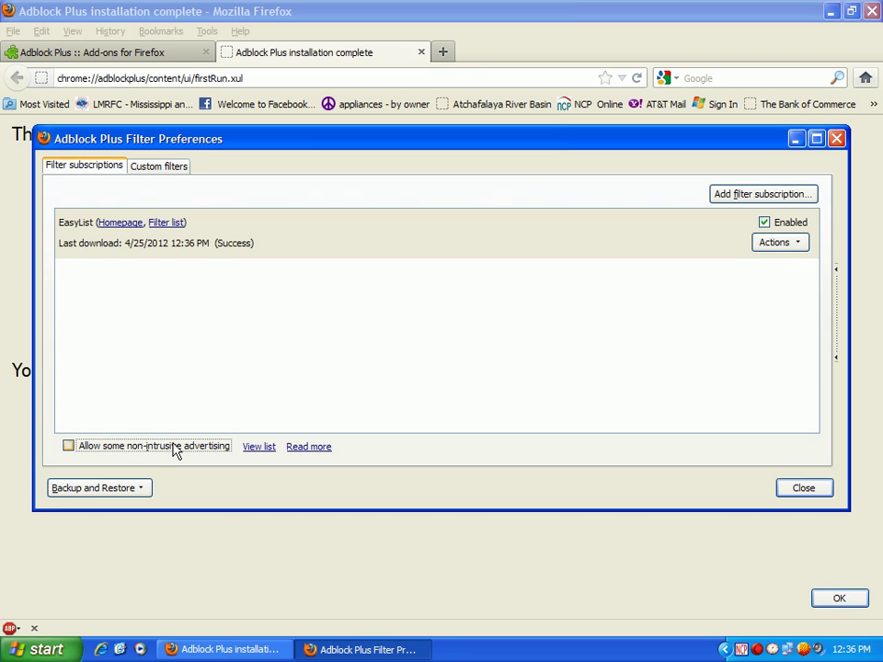
{"action": "left_click", "coordinate": [141, 167]}
{"action": "left_click", "coordinate": [108, 175]}
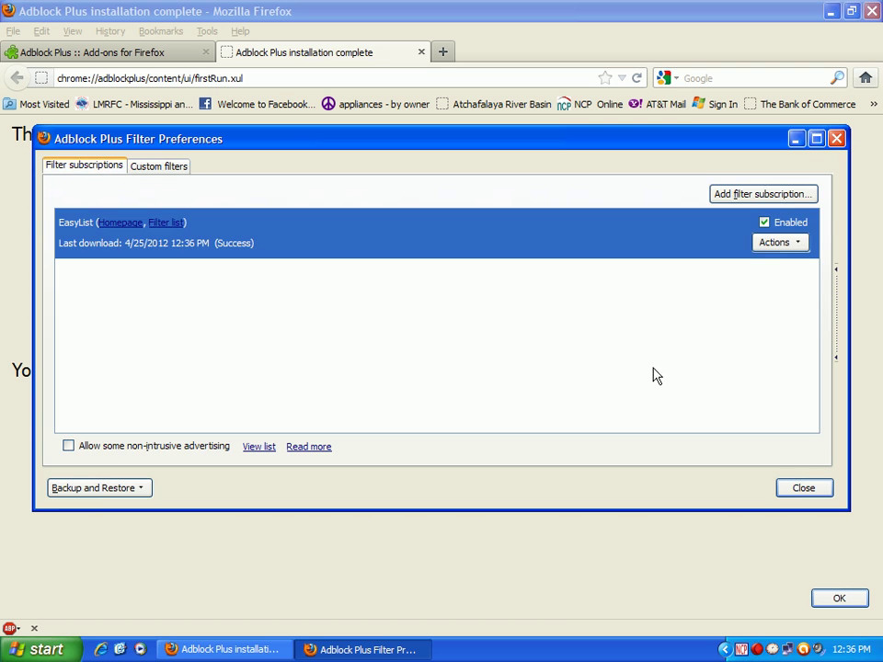
{"action": "left_click", "coordinate": [801, 493]}
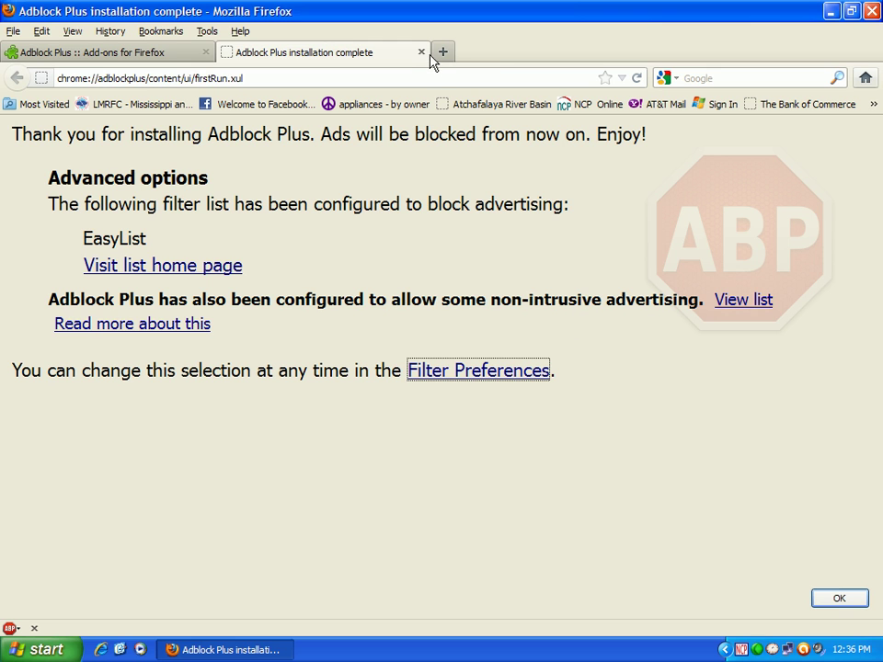
{"action": "left_click", "coordinate": [15, 631]}
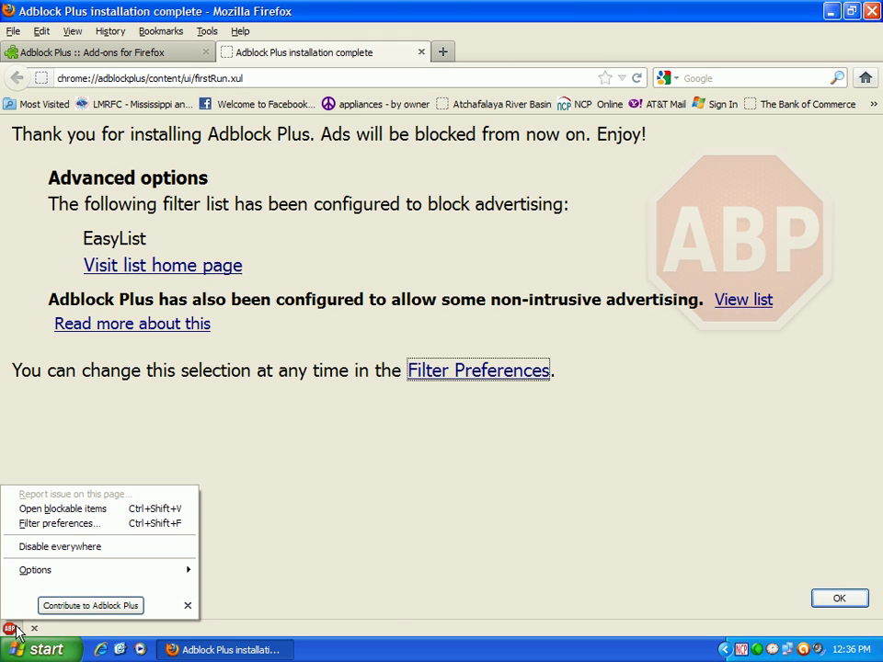
{"action": "left_click", "coordinate": [72, 525]}
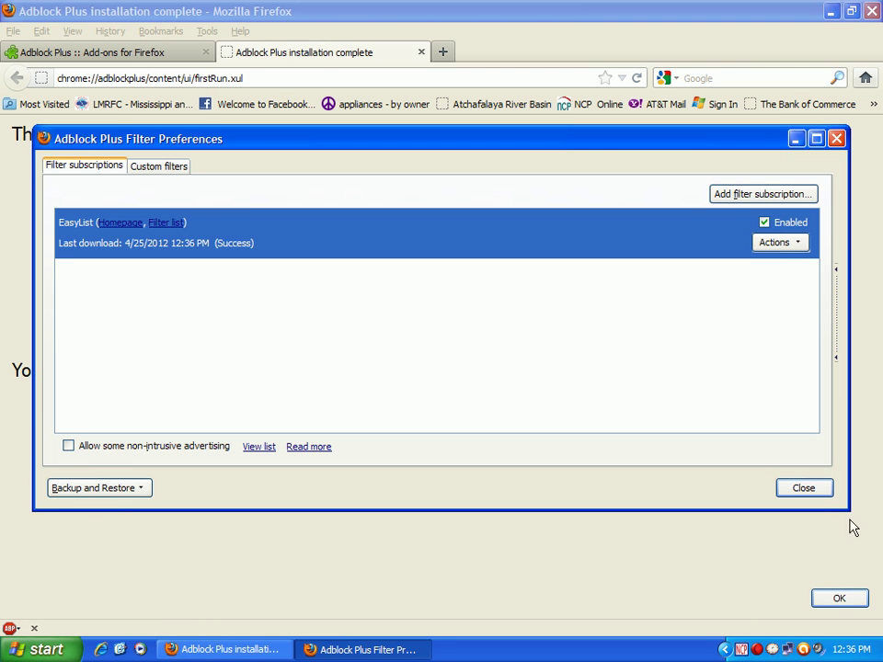
Step: Close Filter Preferences and the installation-complete tab, then dismiss the ABP menu
{"action": "left_click", "coordinate": [818, 494]}
{"action": "left_click", "coordinate": [831, 603]}
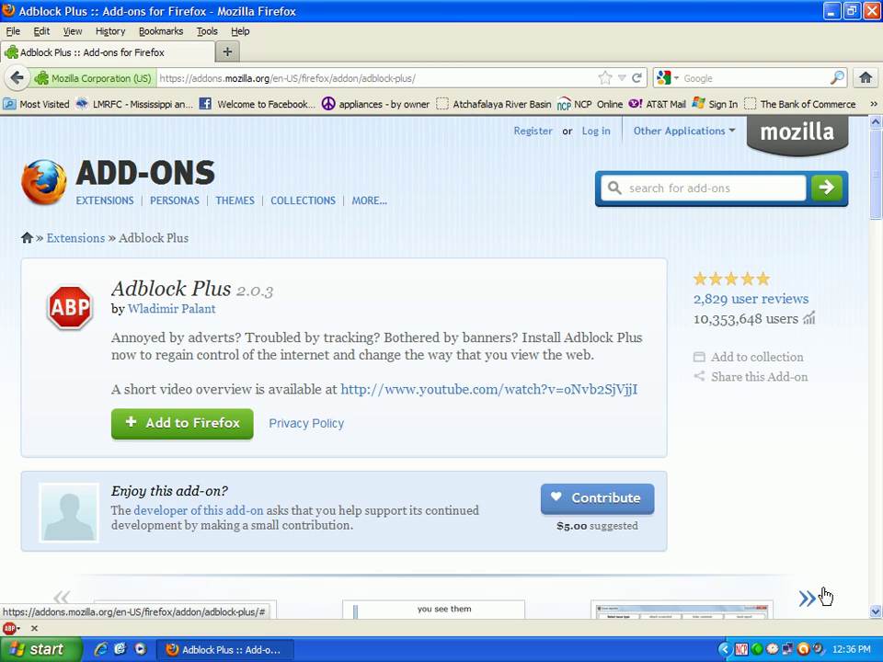
{"action": "left_click", "coordinate": [12, 631]}
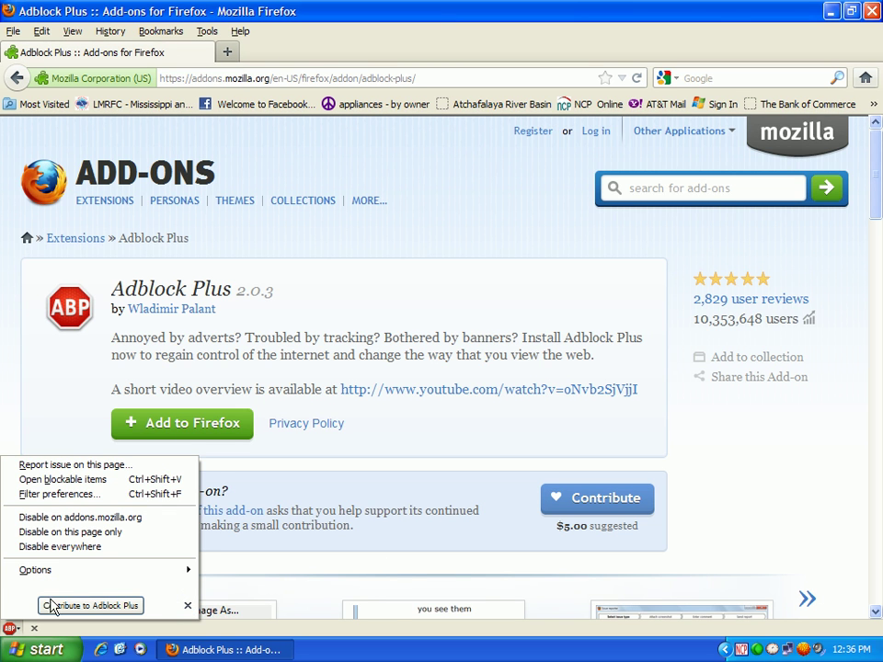
{"action": "mouse_move", "coordinate": [71, 579]}
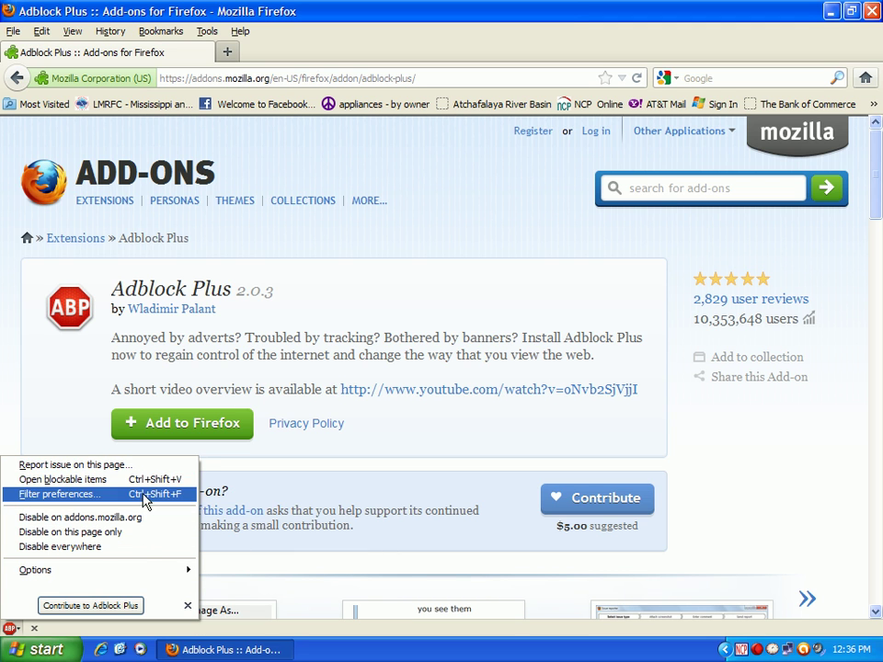
Step: Search the web for 'adblock element helper'
{"action": "left_click", "coordinate": [767, 76]}
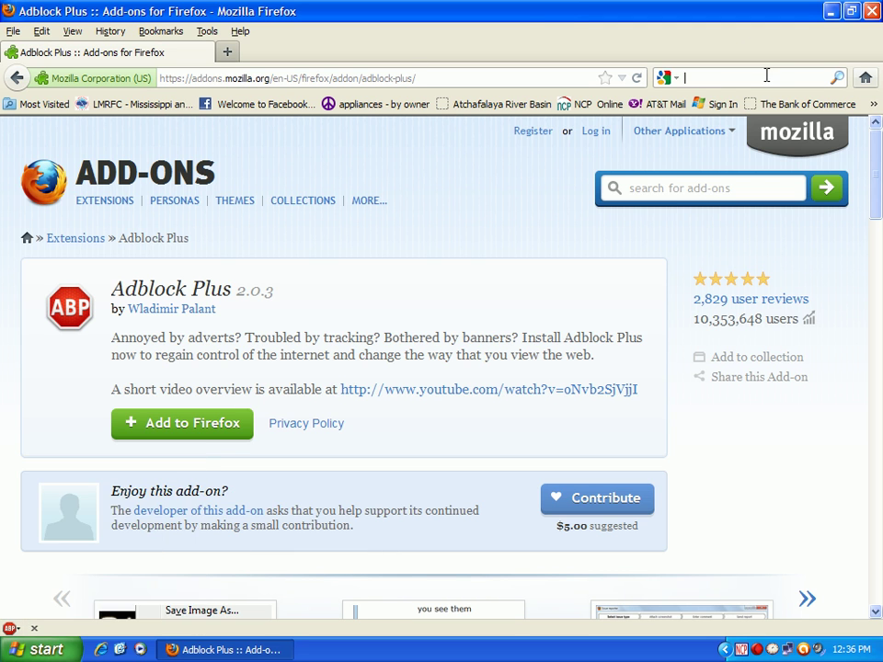
{"action": "type", "text": "adblock ele"}
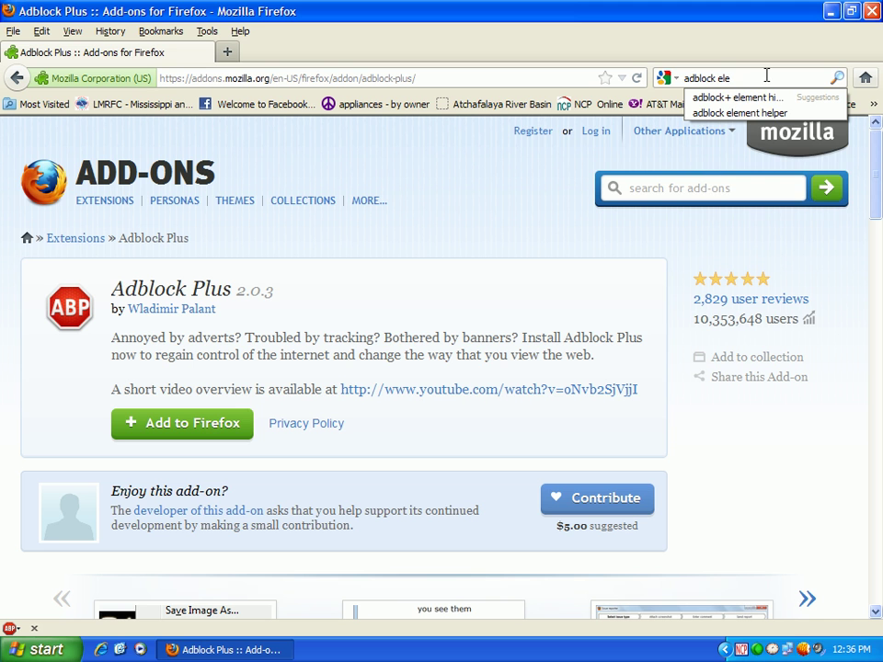
{"action": "left_click", "coordinate": [764, 113]}
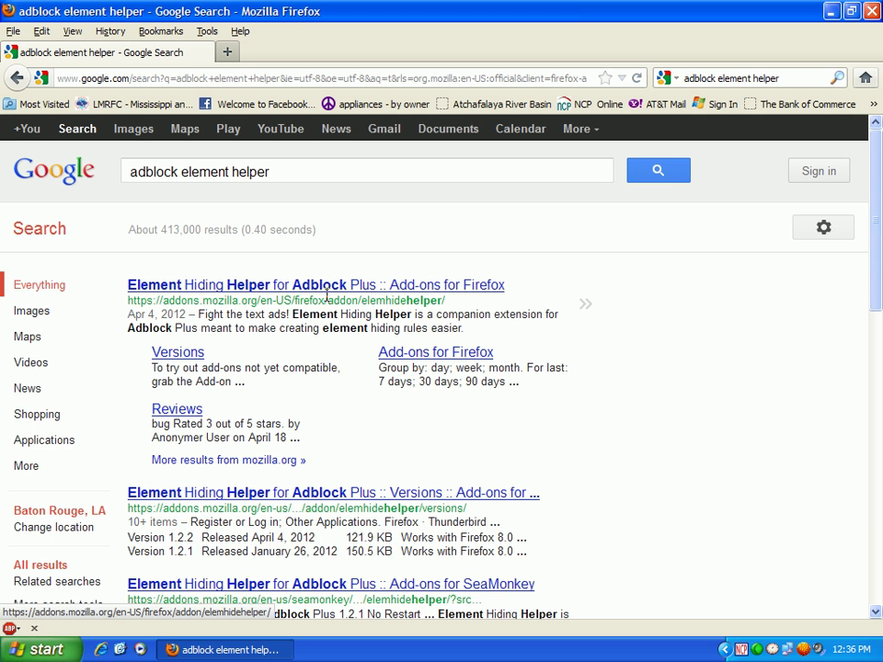
Step: Install Element Hiding Helper for Adblock Plus 1.2.2 and dismiss the success notice
{"action": "left_click", "coordinate": [302, 286]}
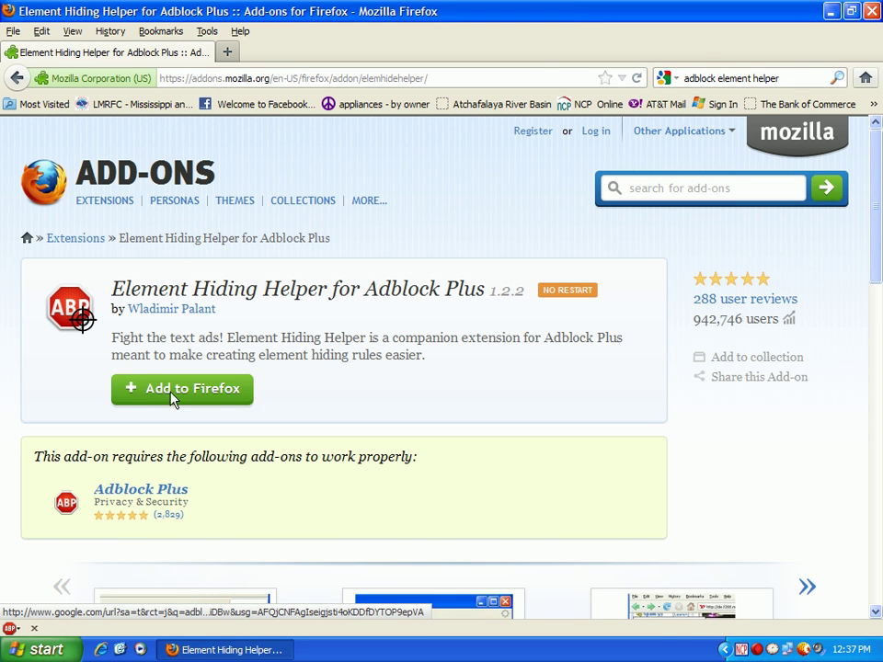
{"action": "left_click", "coordinate": [226, 395]}
{"action": "left_click", "coordinate": [248, 163]}
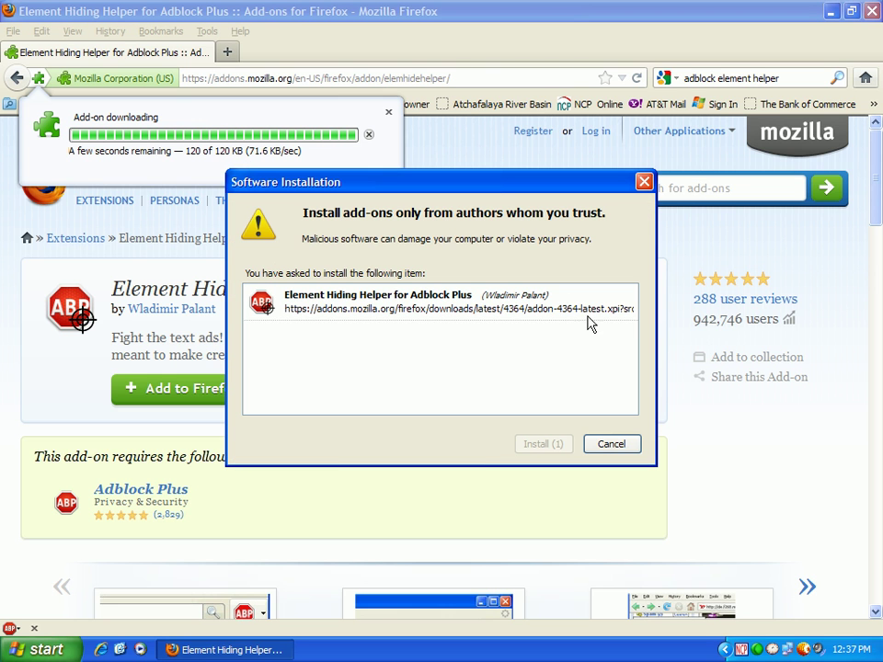
{"action": "left_click", "coordinate": [543, 444]}
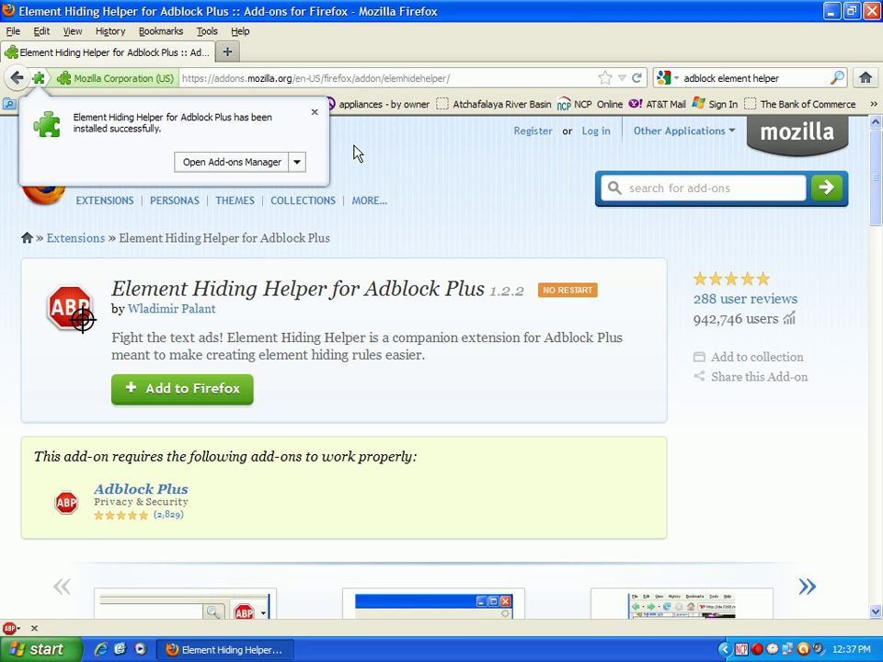
{"action": "left_click", "coordinate": [315, 115]}
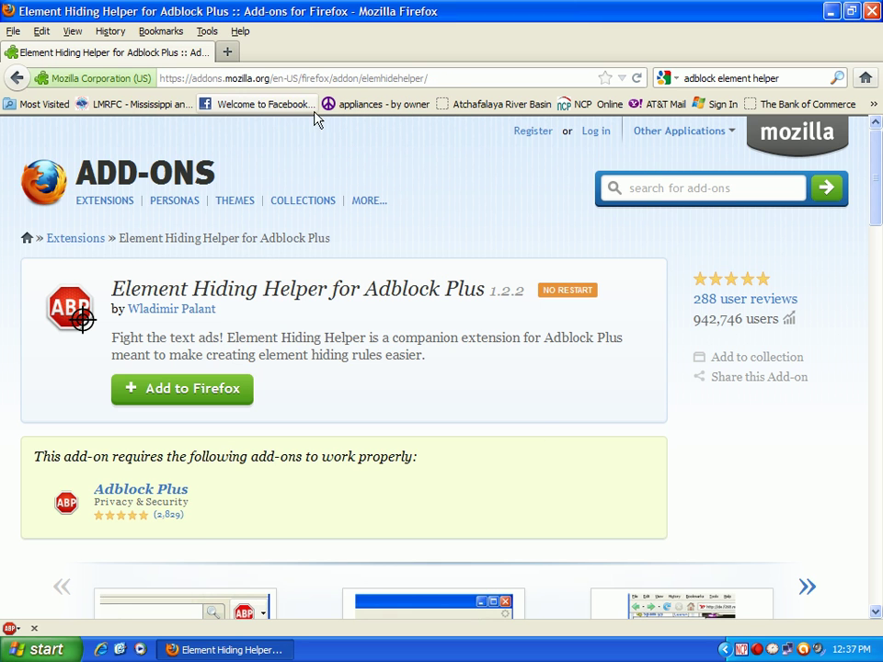
{"action": "right_click", "coordinate": [11, 629]}
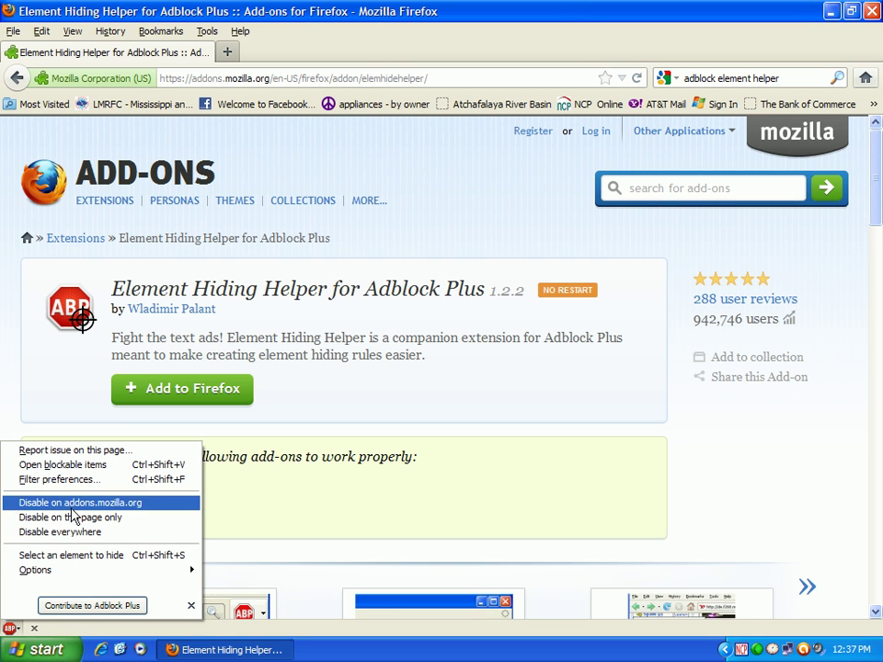
{"action": "right_click", "coordinate": [604, 56]}
{"action": "right_click", "coordinate": [604, 56]}
{"action": "left_click", "coordinate": [761, 77]}
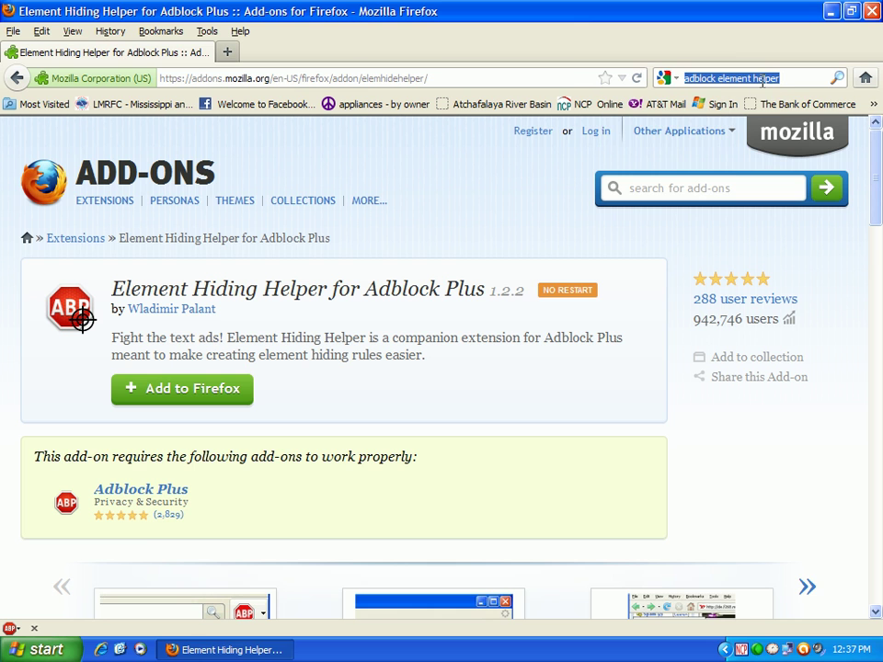
Step: Run a web search for 'ghostery' from the search bar
{"action": "type", "text": "ghoster"}
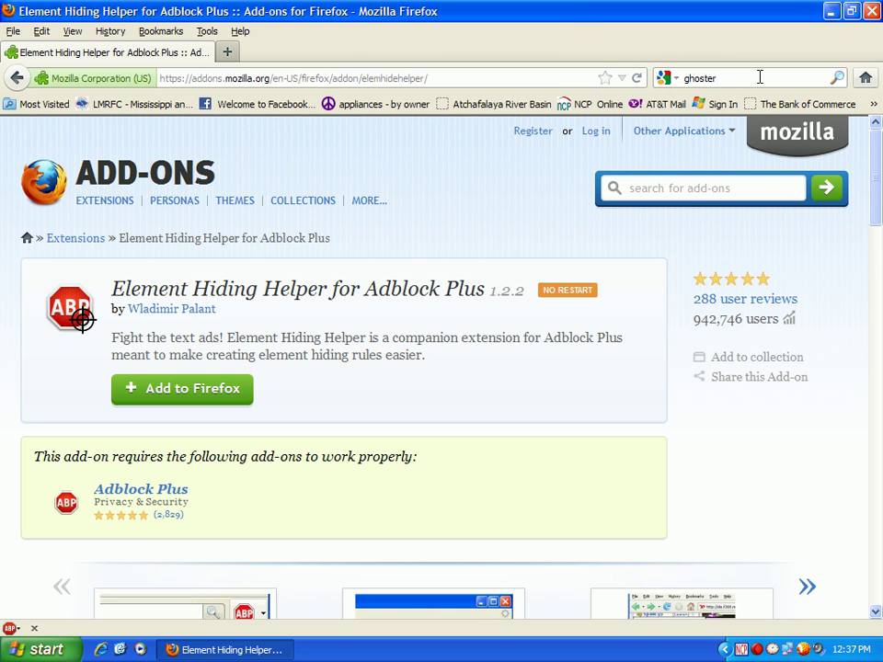
{"action": "type", "text": "y"}
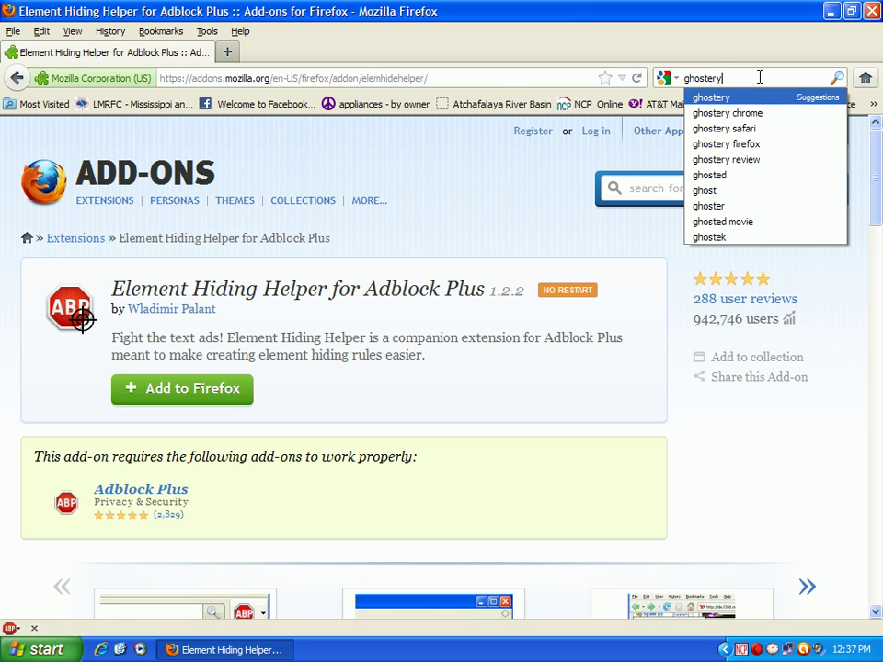
{"action": "key", "text": "Return"}
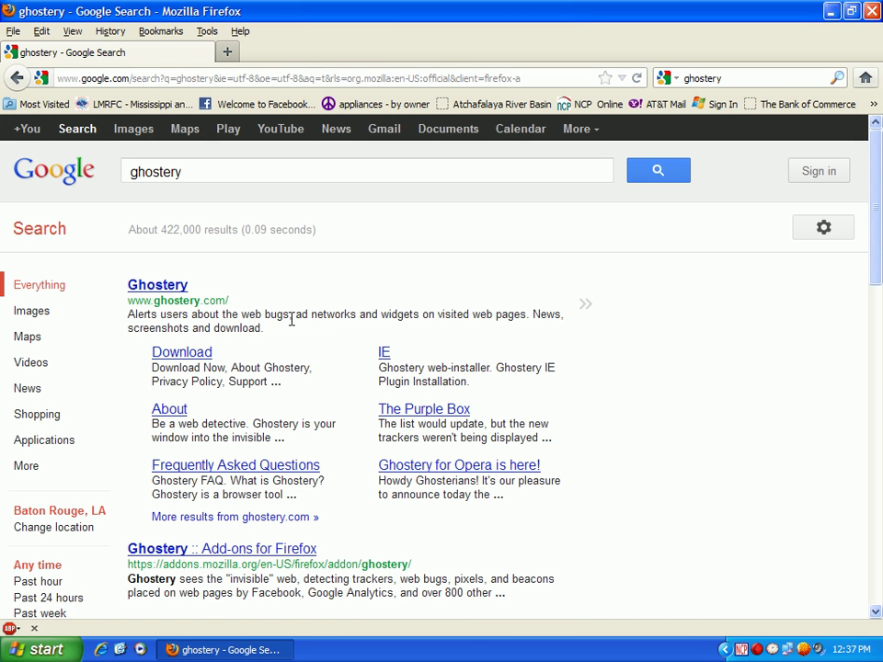
Step: Download Ghostery for Firefox from its download page and confirm the add-on installation
{"action": "left_click", "coordinate": [182, 358]}
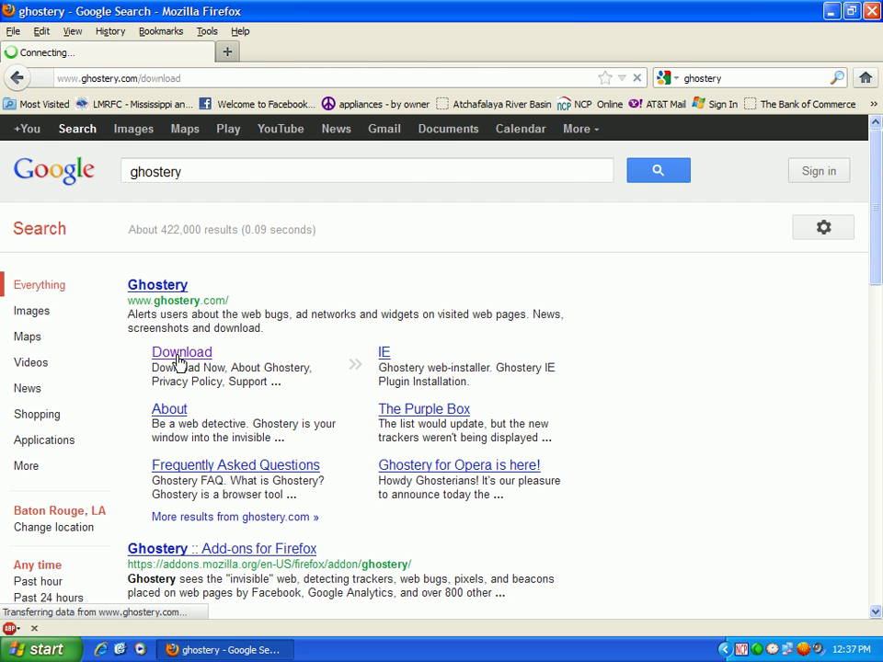
{"action": "scroll", "coordinate": [167, 342], "scroll_direction": "down", "scroll_amount": 2}
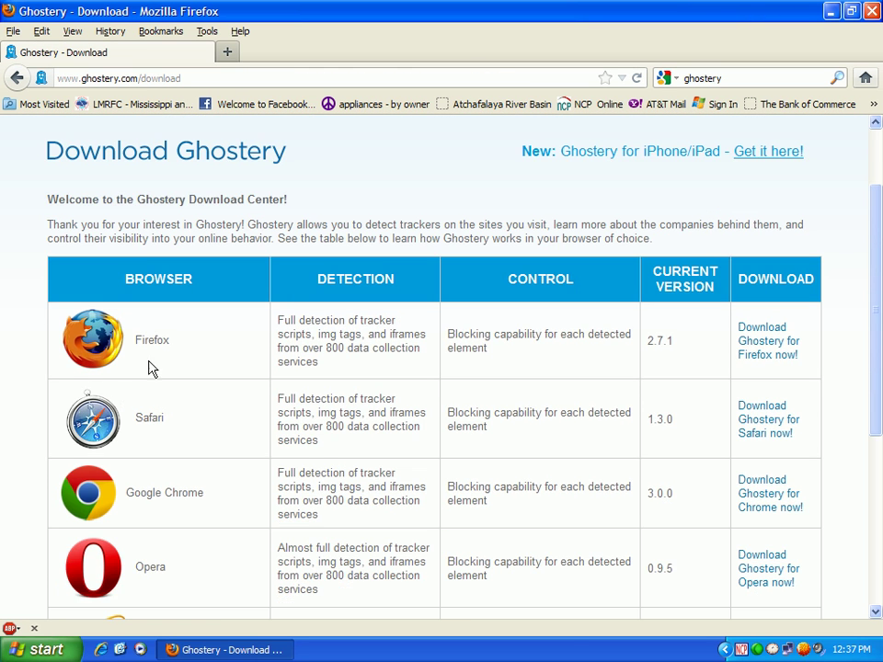
{"action": "scroll", "coordinate": [168, 342], "scroll_direction": "down", "scroll_amount": 2}
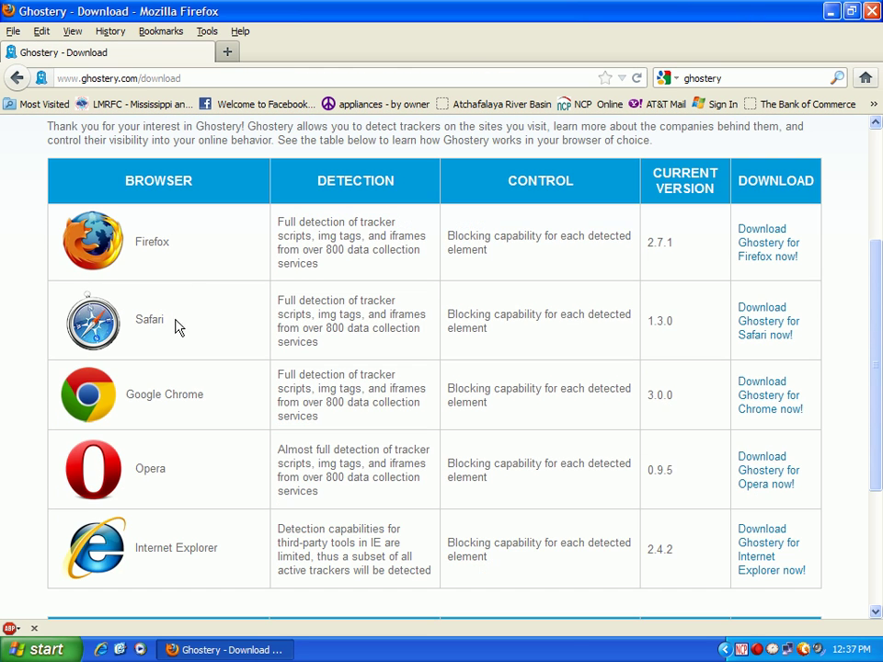
{"action": "left_click", "coordinate": [756, 261]}
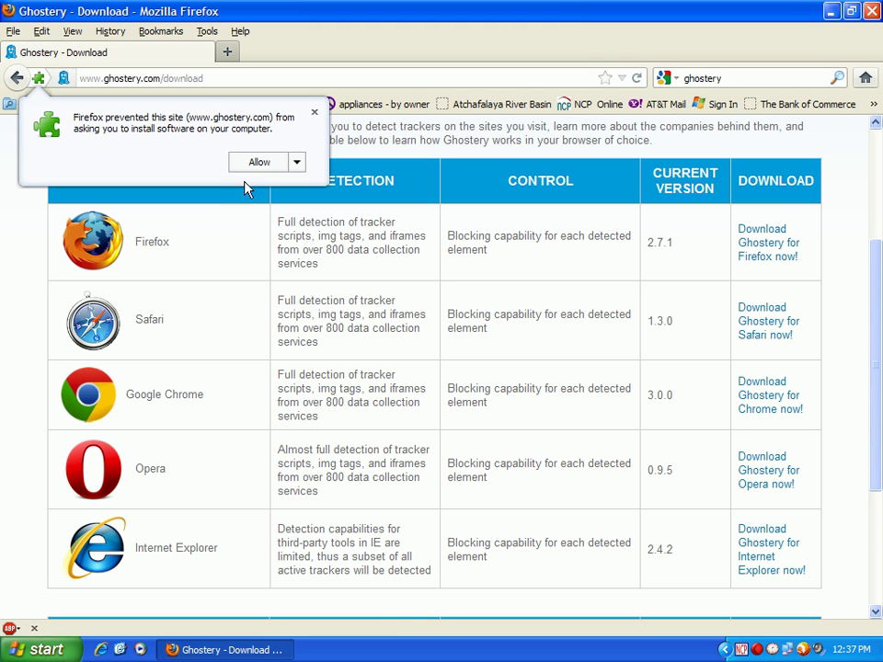
{"action": "left_click", "coordinate": [256, 166]}
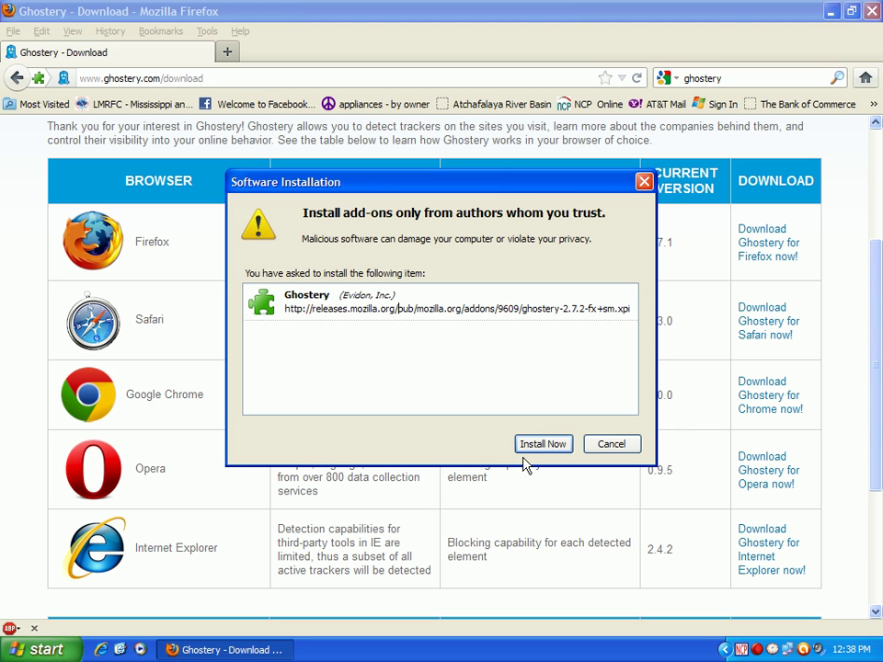
{"action": "left_click", "coordinate": [525, 449]}
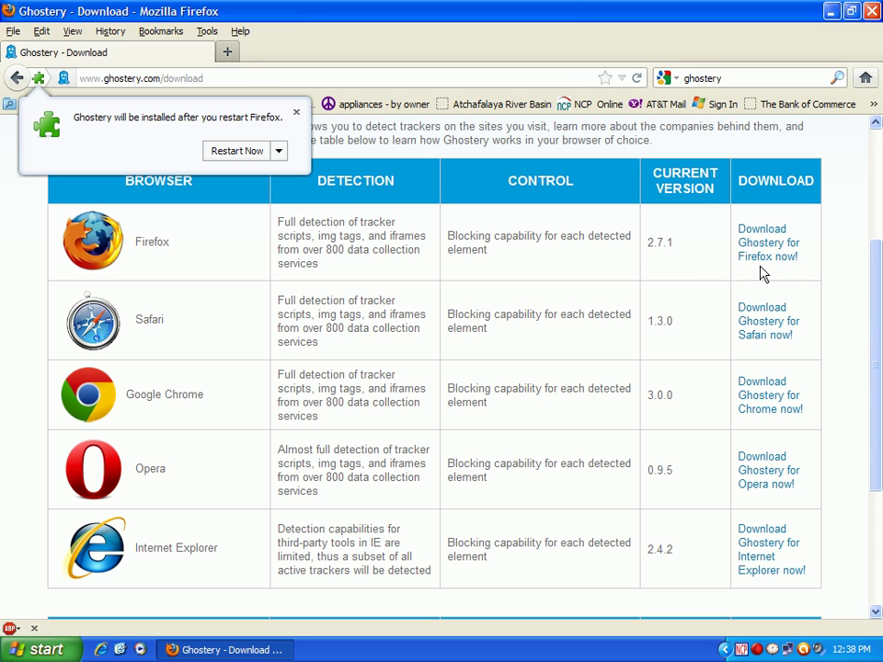
Step: Restart Firefox and begin Ghostery's walkthrough, advancing to the blocking settings
{"action": "left_click", "coordinate": [232, 153]}
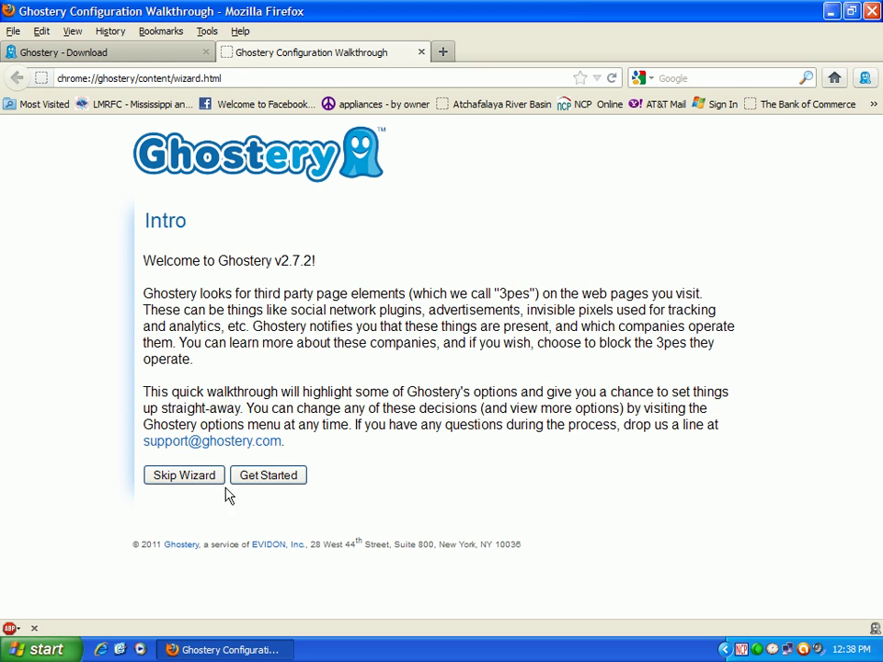
{"action": "left_click", "coordinate": [241, 479]}
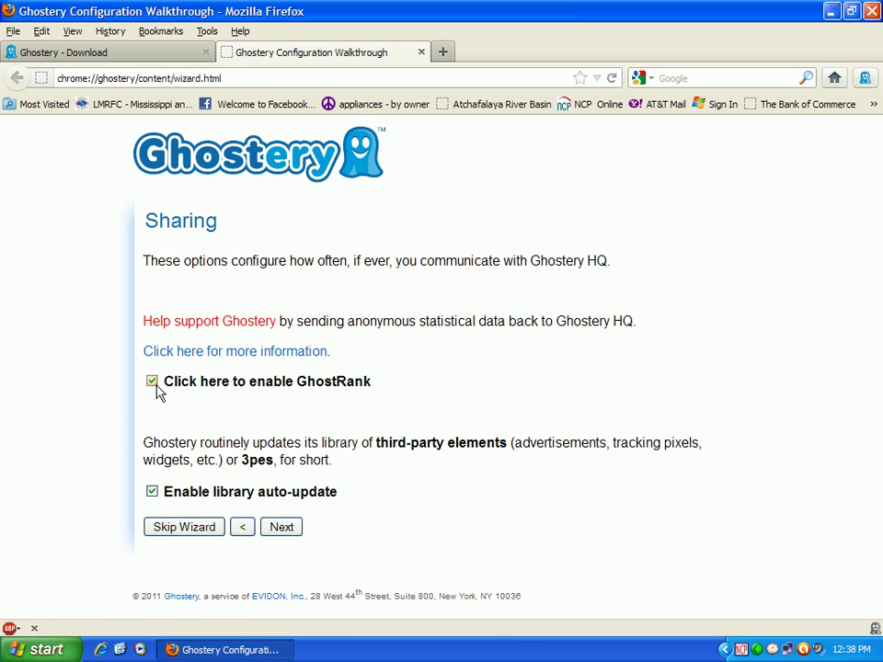
{"action": "left_click", "coordinate": [282, 527]}
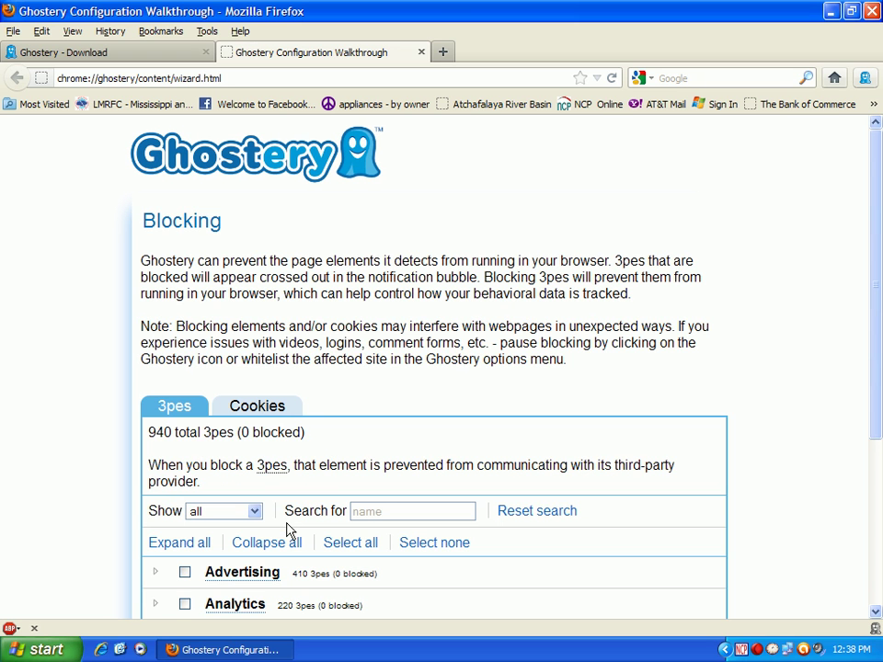
Step: Block all 940 trackers and all 457 cookies, then finish and close the walkthrough
{"action": "left_click", "coordinate": [358, 548]}
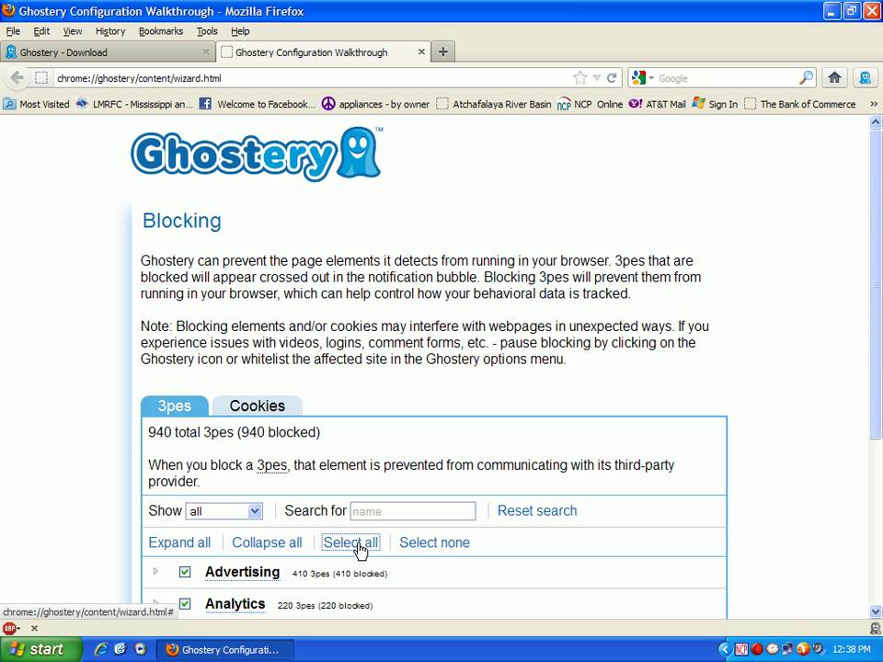
{"action": "left_click", "coordinate": [258, 410]}
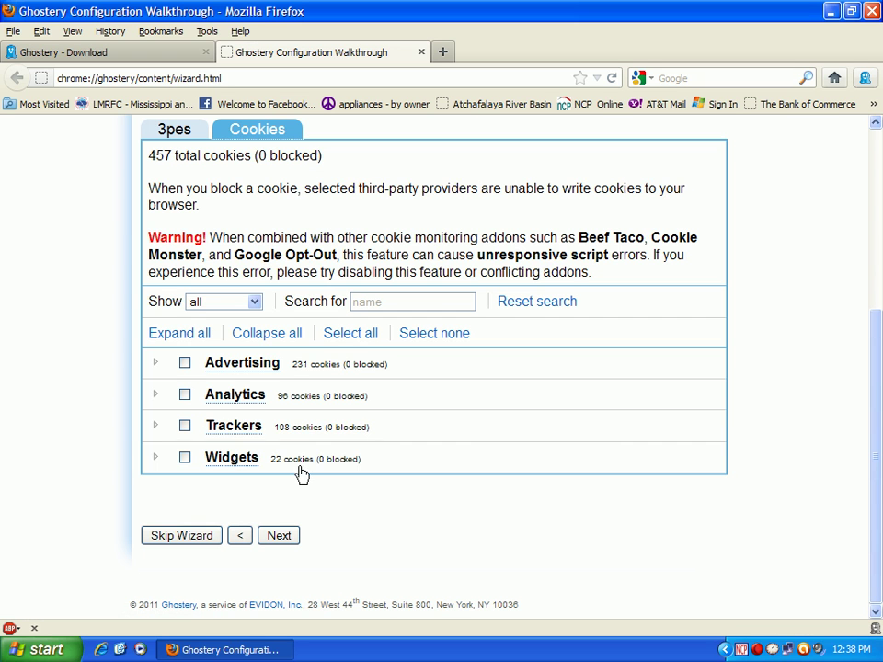
{"action": "left_click", "coordinate": [355, 335]}
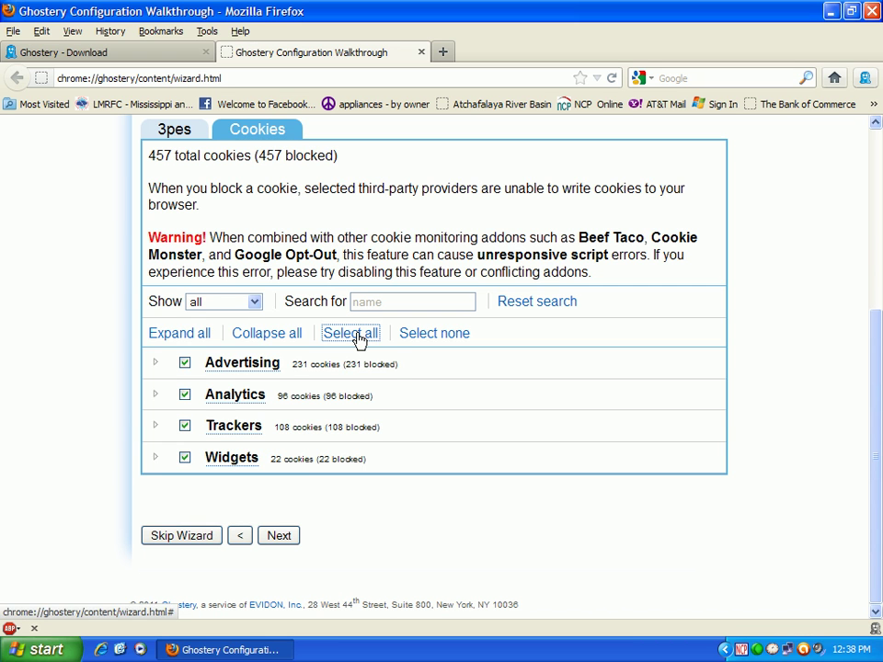
{"action": "left_click", "coordinate": [279, 537]}
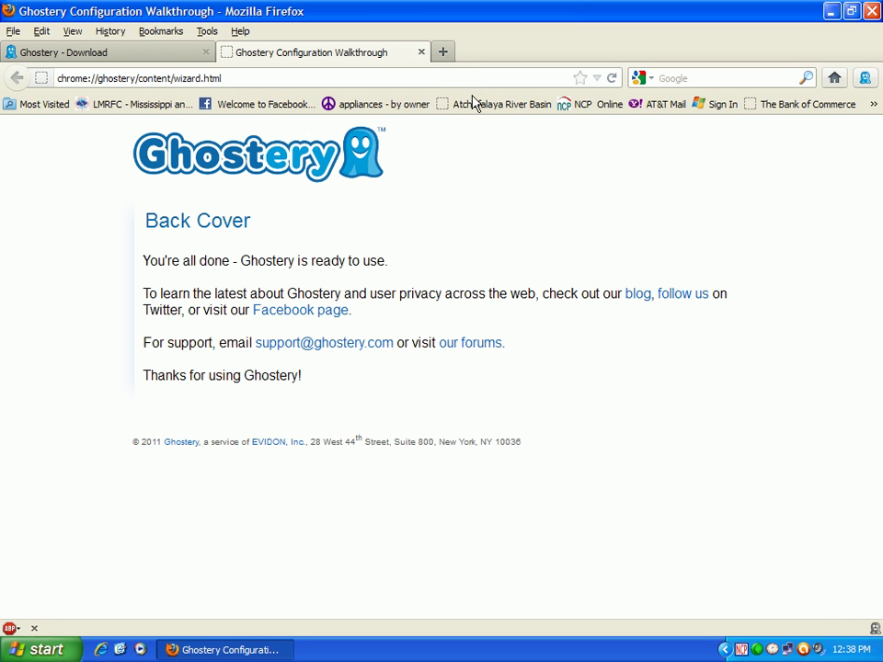
{"action": "left_click", "coordinate": [421, 52]}
Step: Open Ghostery's options page from the Tools menu and close the Ghostery download tab
{"action": "left_click", "coordinate": [207, 30]}
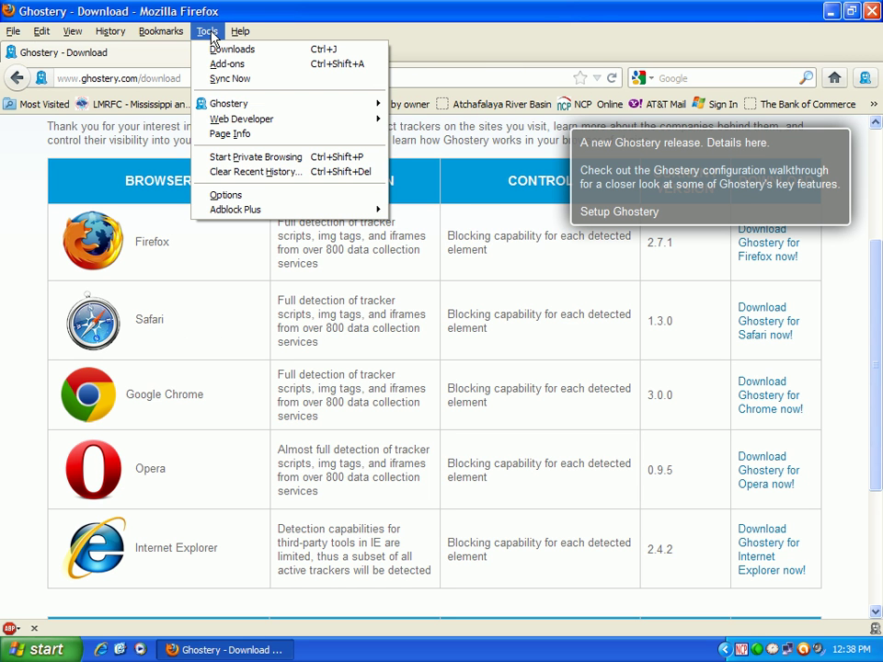
{"action": "mouse_move", "coordinate": [222, 105]}
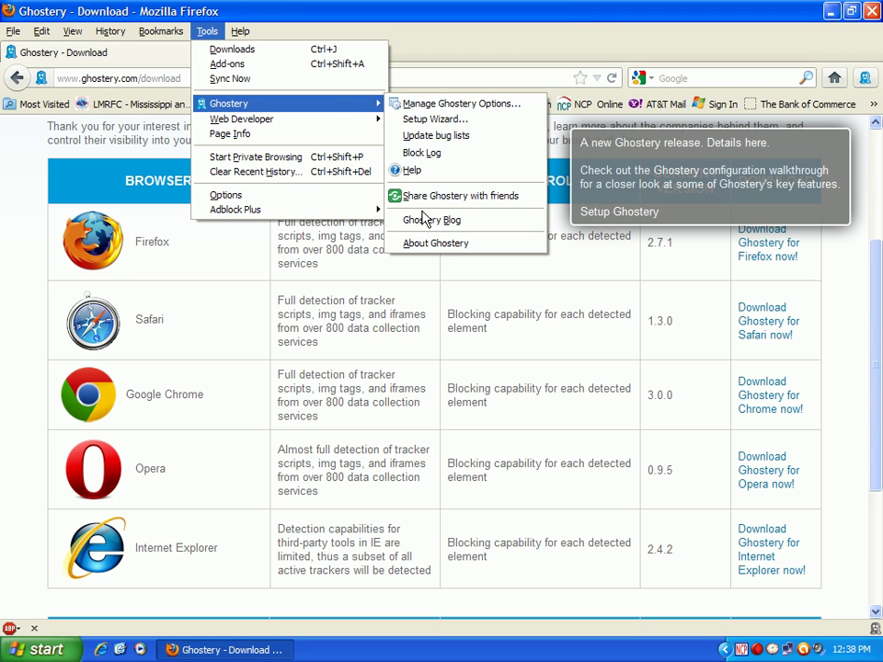
{"action": "left_click", "coordinate": [429, 108]}
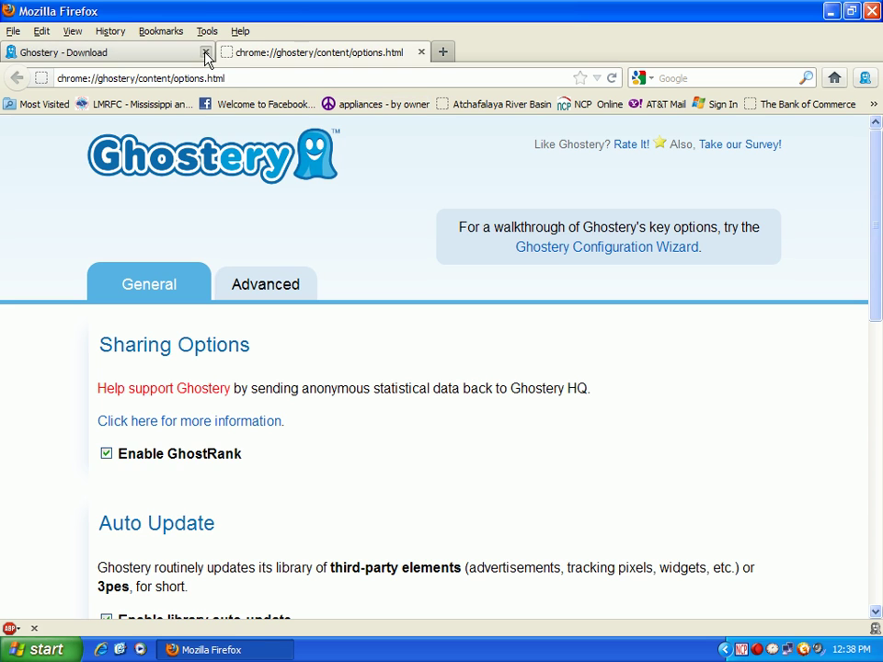
{"action": "left_click", "coordinate": [206, 53]}
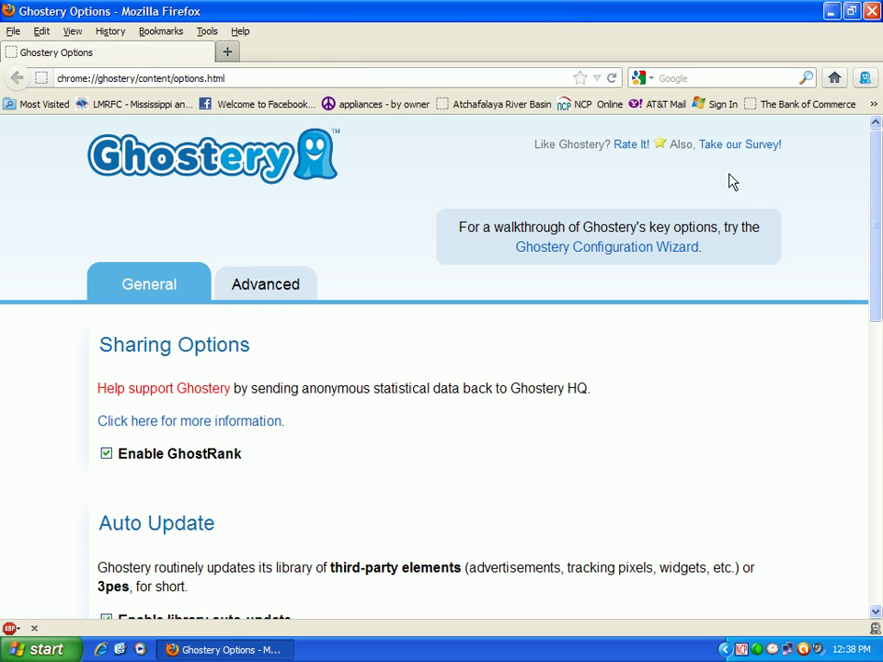
{"action": "left_click_drag", "start_coordinate": [878, 200], "coordinate": [822, 235]}
Step: In Advanced settings, turn off Ghostery's alert bubble and navigation-bar button
{"action": "left_click", "coordinate": [279, 208]}
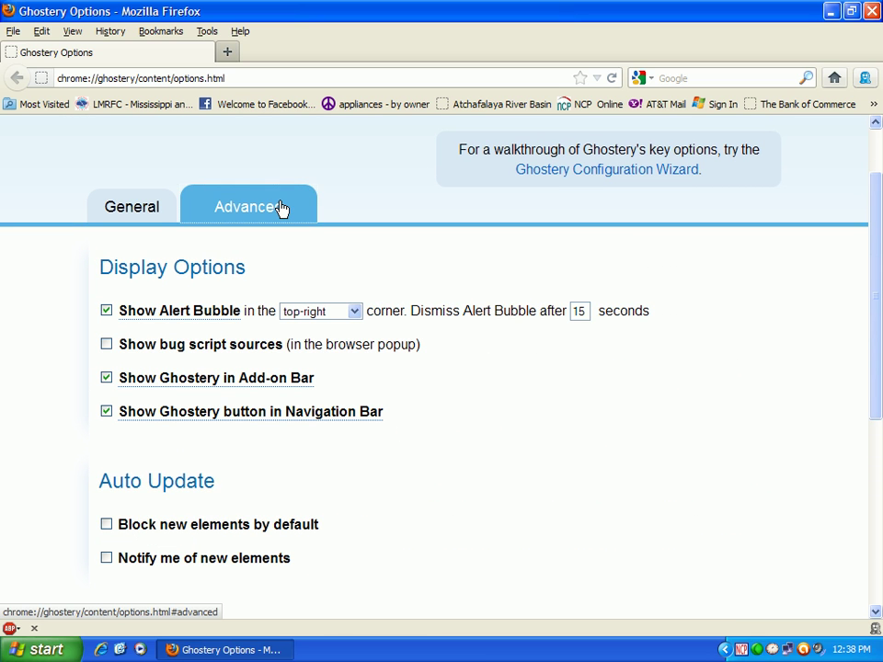
{"action": "left_click", "coordinate": [106, 312]}
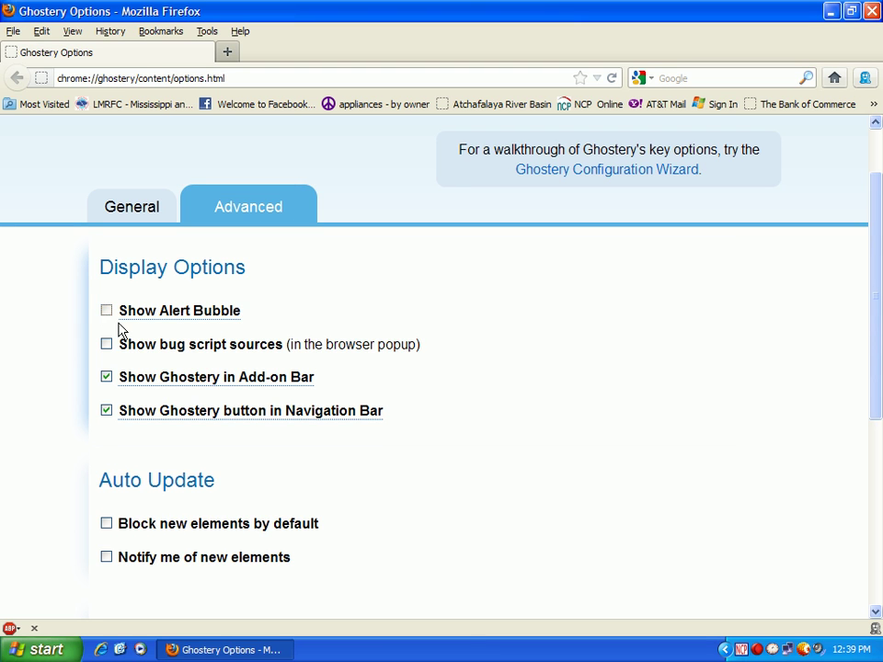
{"action": "left_click", "coordinate": [107, 412]}
{"action": "scroll", "coordinate": [157, 405], "scroll_direction": "down", "scroll_amount": 2}
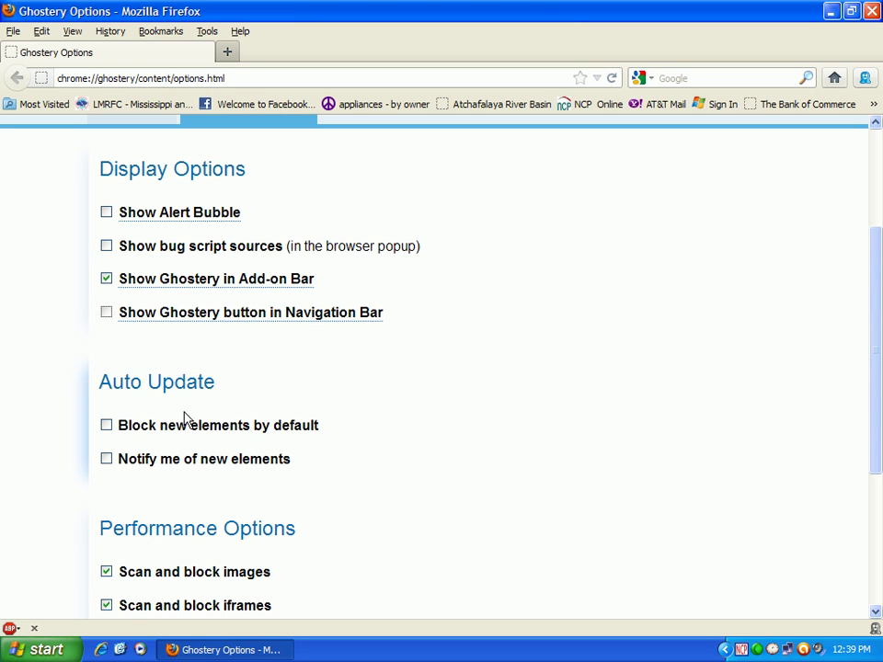
{"action": "mouse_move", "coordinate": [181, 319]}
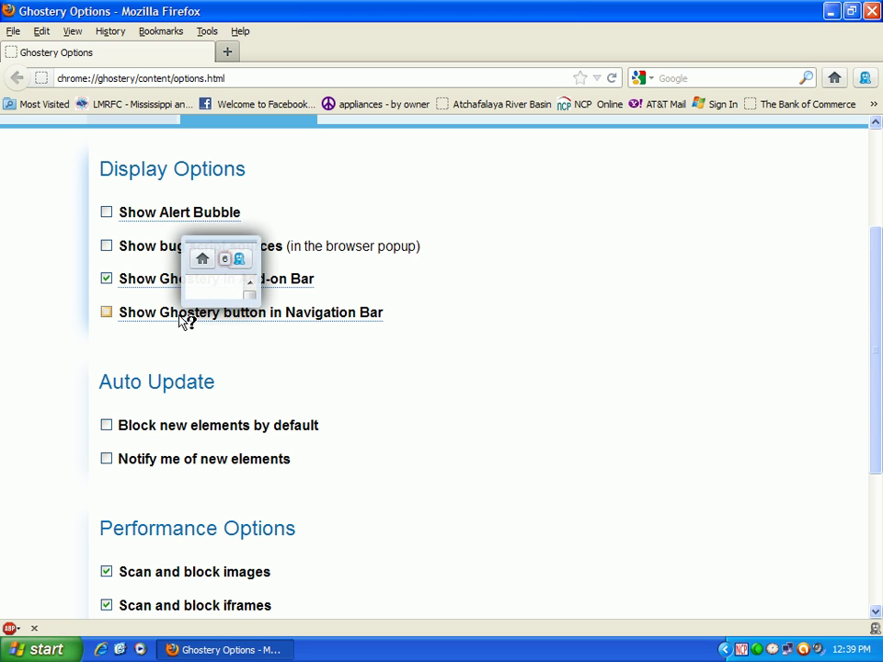
{"action": "mouse_move", "coordinate": [147, 283]}
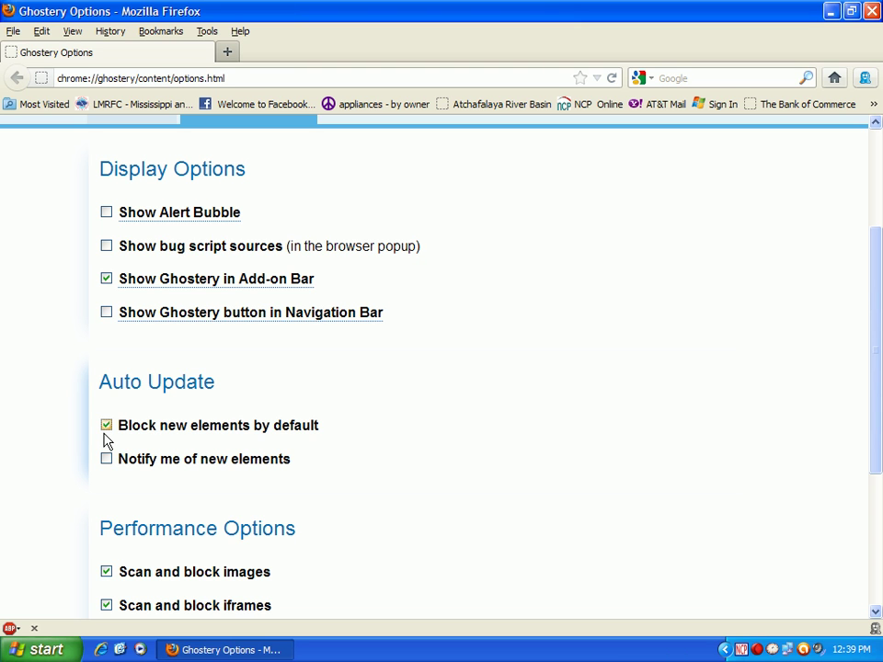
{"action": "scroll", "coordinate": [262, 423], "scroll_direction": "down", "scroll_amount": 5}
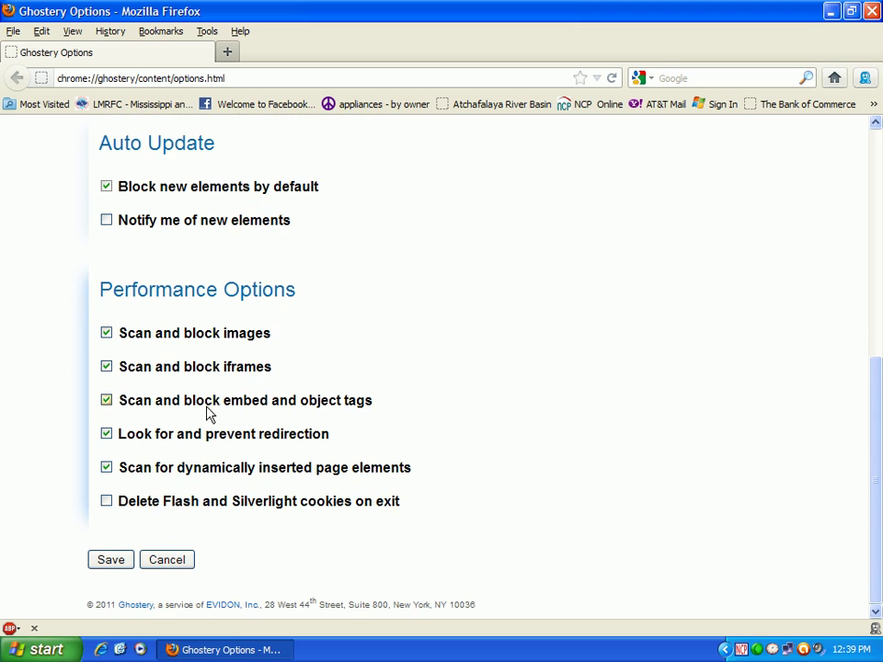
{"action": "left_click", "coordinate": [110, 560]}
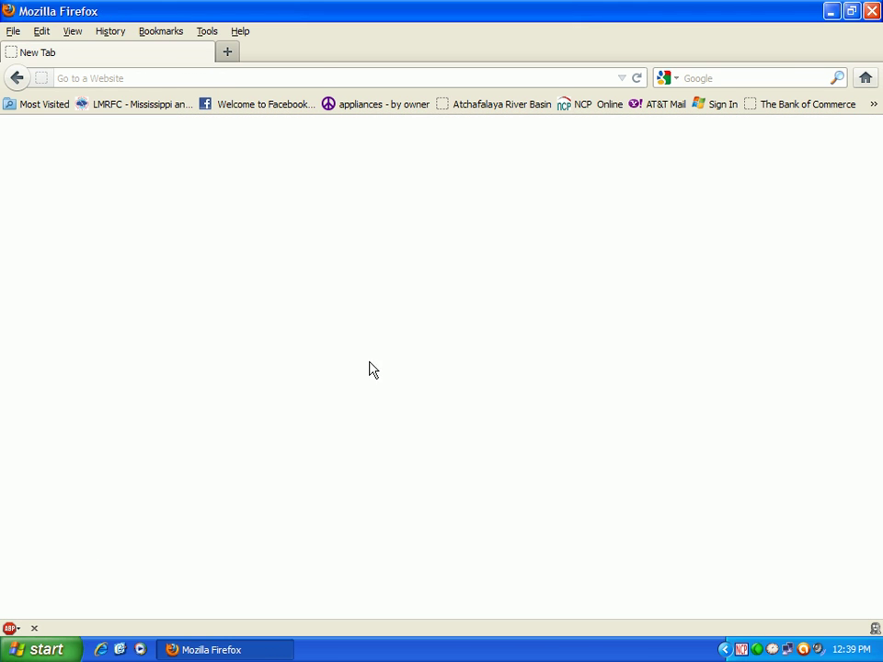
{"action": "right_click", "coordinate": [322, 56]}
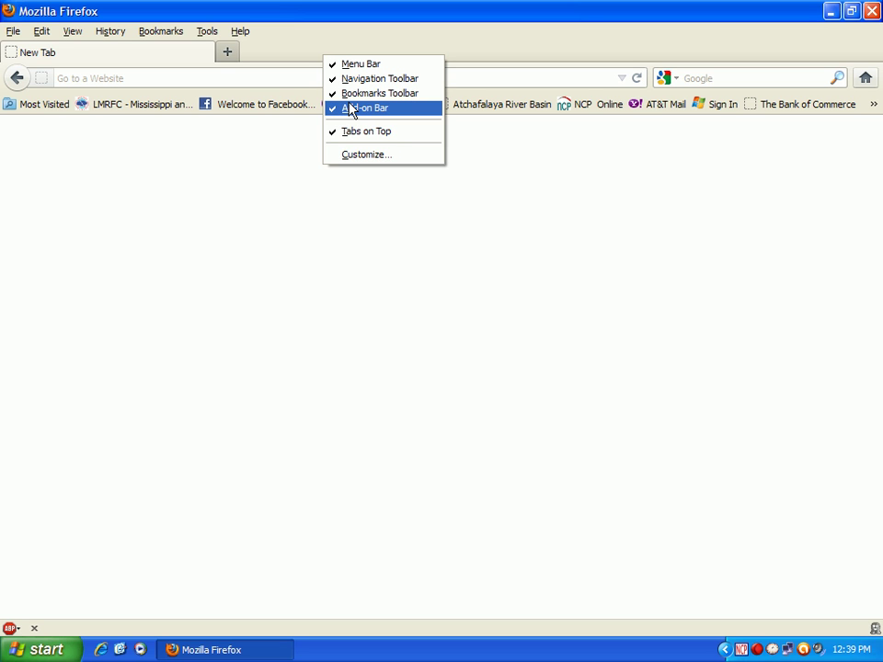
{"action": "left_click", "coordinate": [308, 78]}
{"action": "type", "text": "www.youtub"}
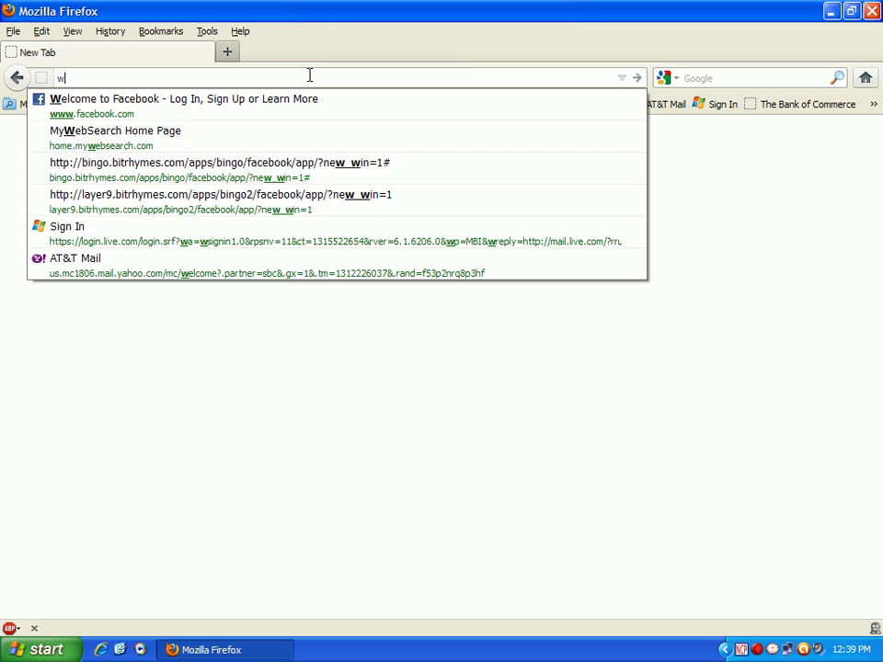
{"action": "type", "text": "e.com"}
{"action": "key", "text": "Return"}
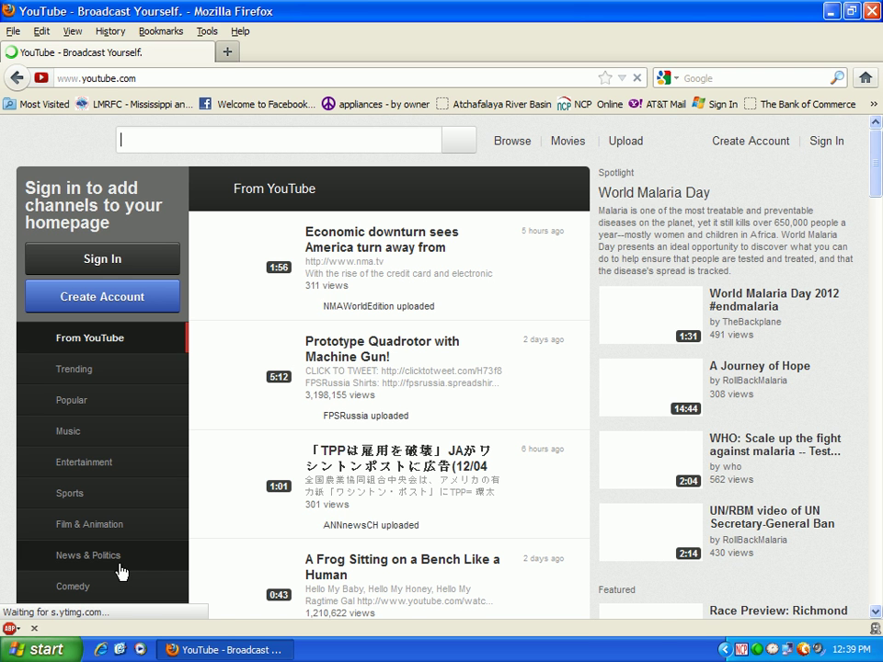
Step: Disable Adblock Plus on youtube.com from its status-bar menu, then exit Firefox with Alt+F4
{"action": "left_click", "coordinate": [9, 631]}
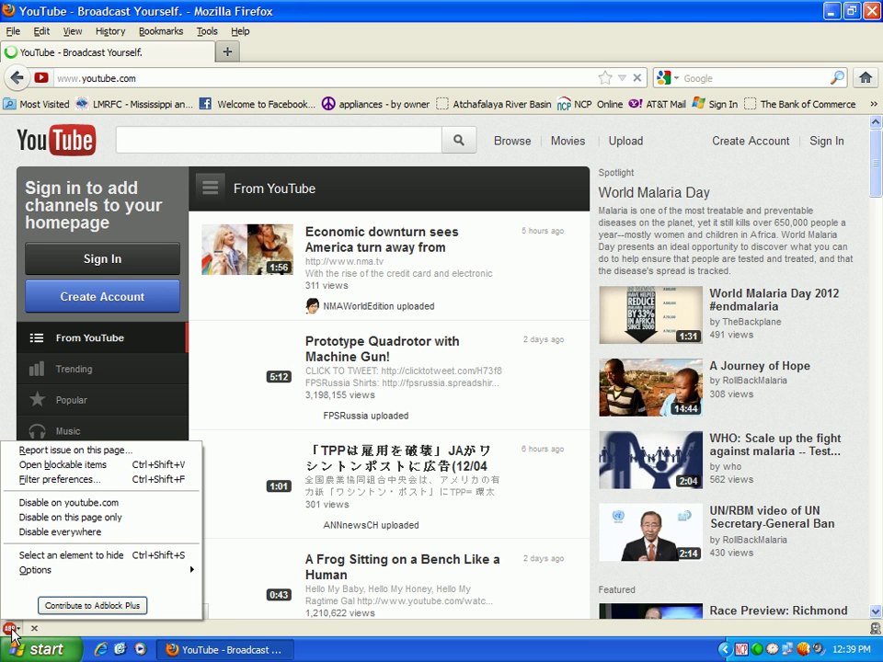
{"action": "left_click", "coordinate": [67, 503]}
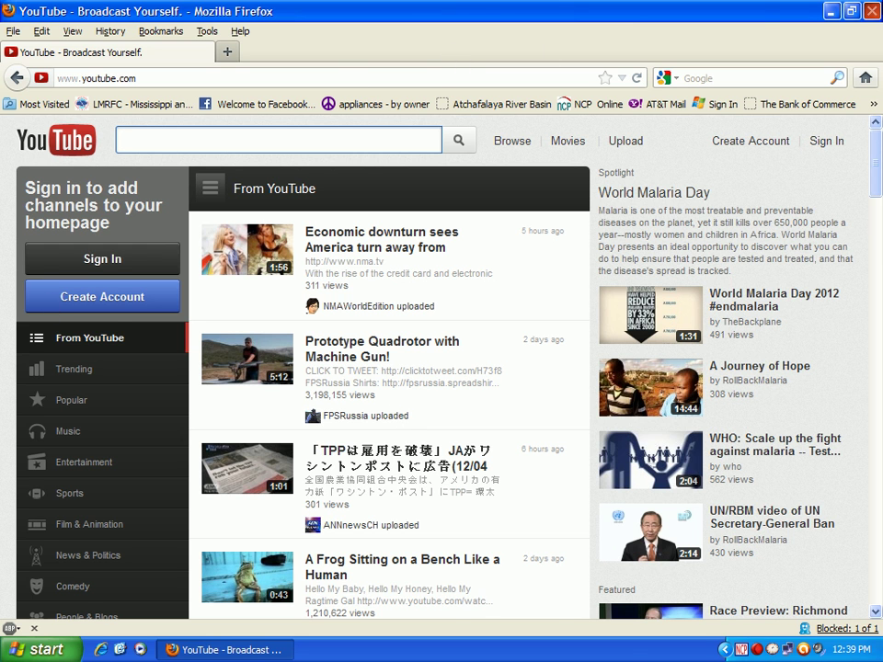
{"action": "key", "text": "alt+F4"}
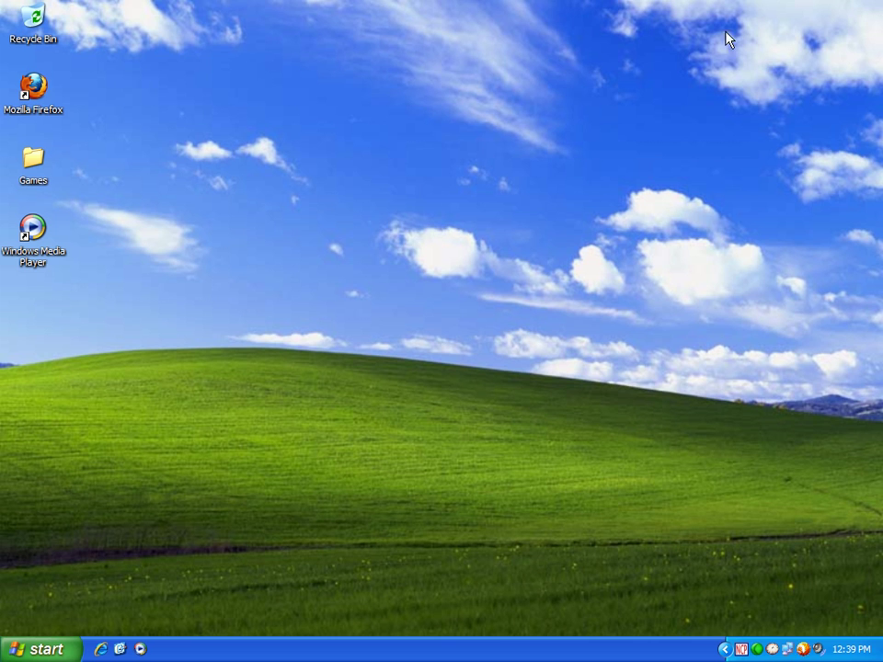